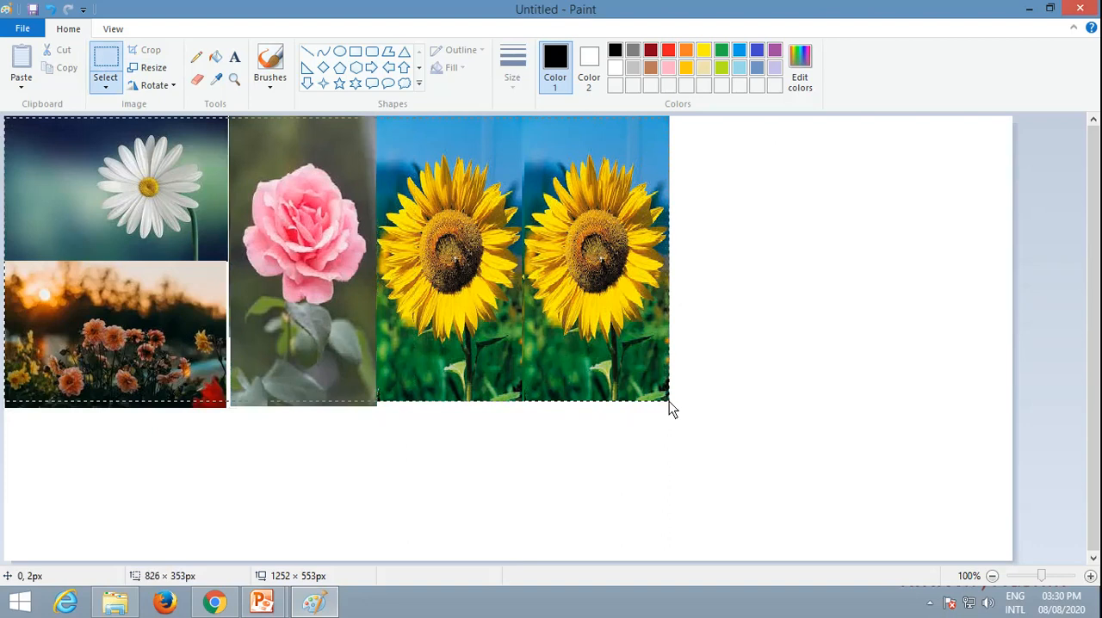
Step: Save the flower collage as a PNG named collageimage1 in the Pictures folder
left_click(23, 28)
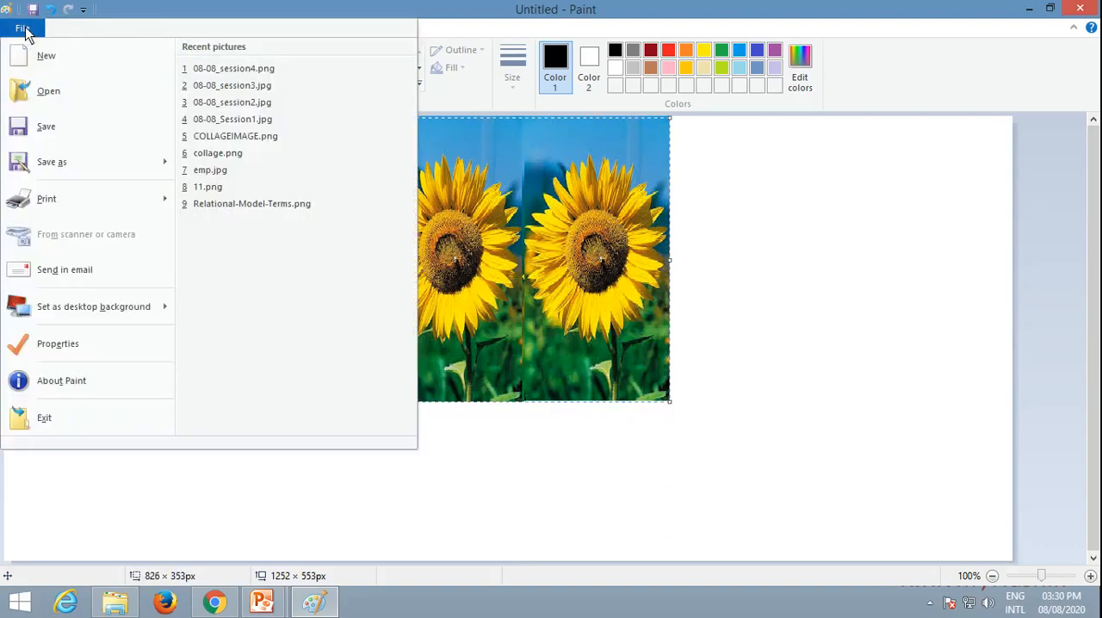
left_click(46, 127)
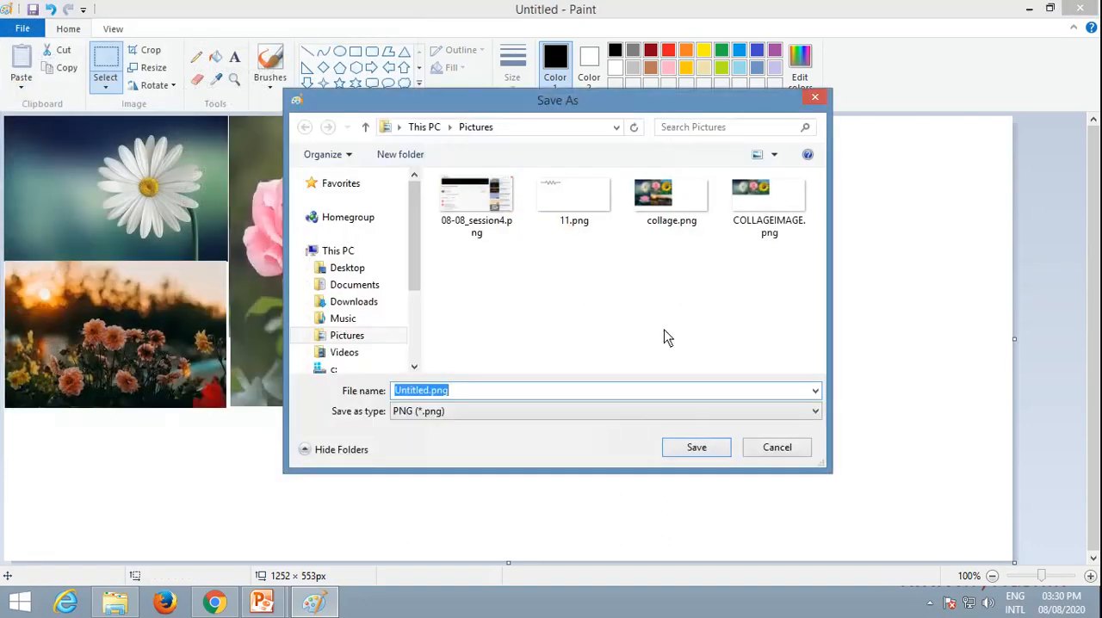
type("collageimah")
key("BackSpace")
key("BackSpace")
key("BackSpace")
type("ge1")
key("Return")
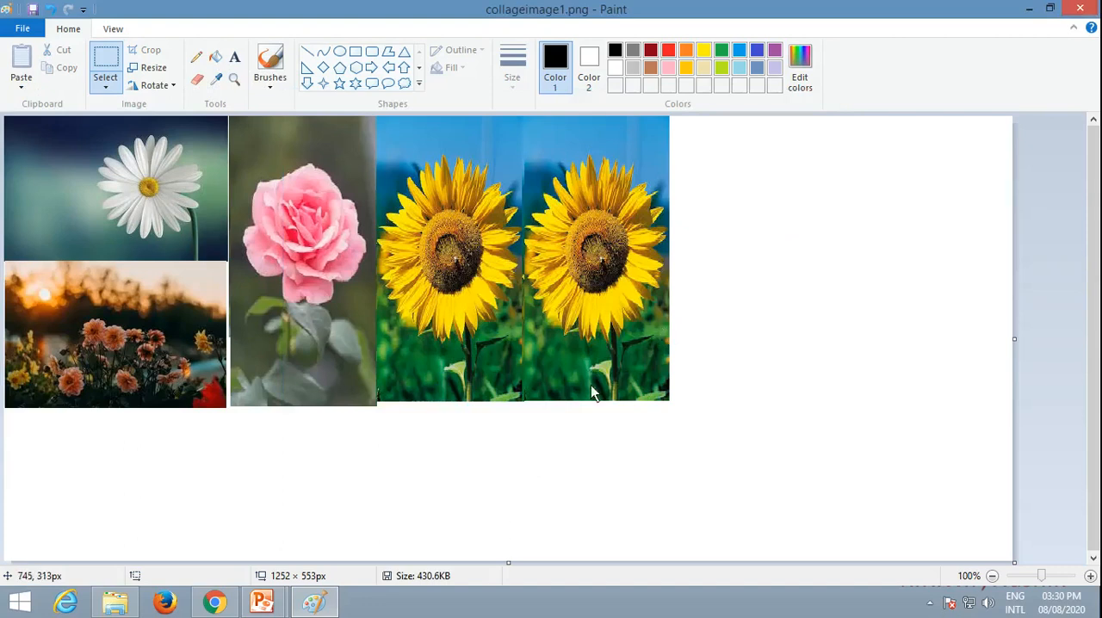
mouse_move(214, 608)
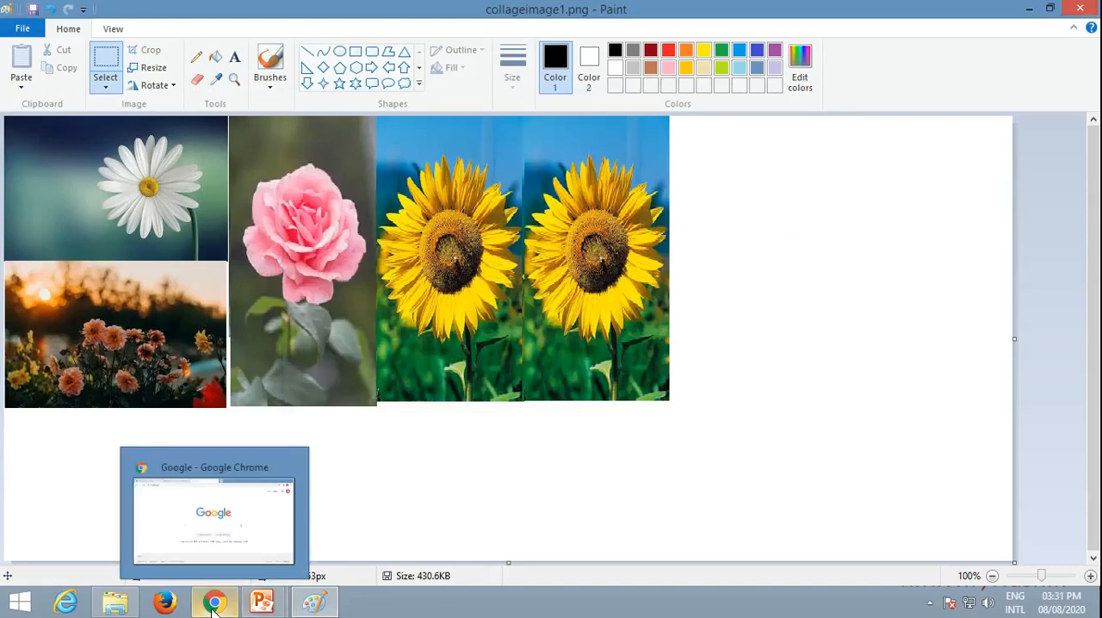
left_click(229, 552)
left_click(250, 39)
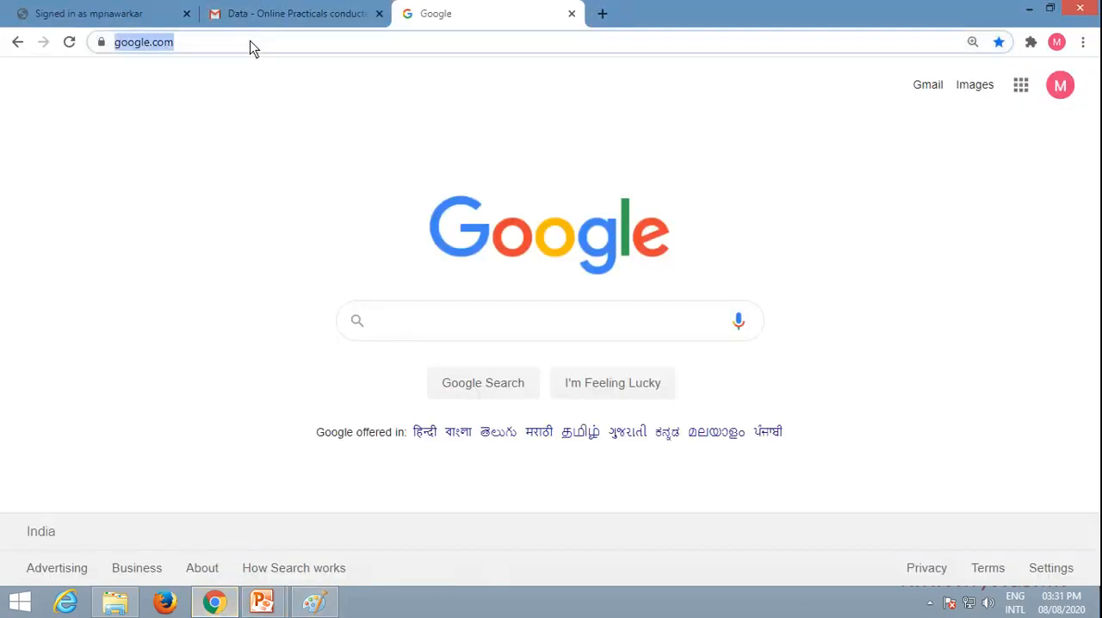
type("www.ph")
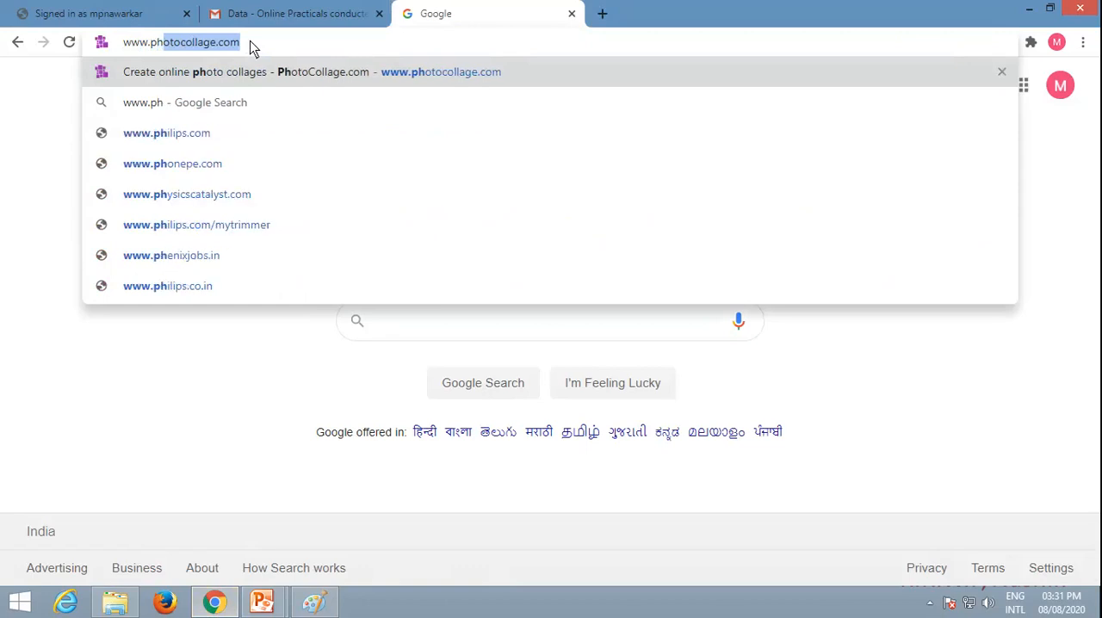
key("Right")
key("Return")
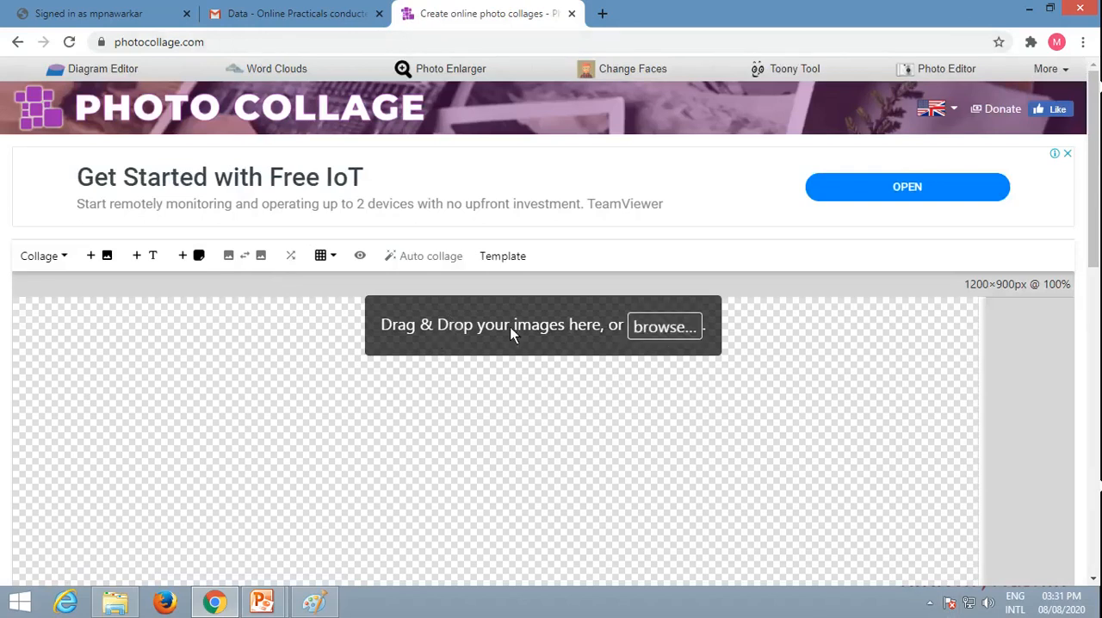
Step: Add flower 2.jpg, flower1.jpg, flower3.jpg, flower4.jpg and Flwer3.jpg from the Pictures folder to the collage canvas
left_click(653, 329)
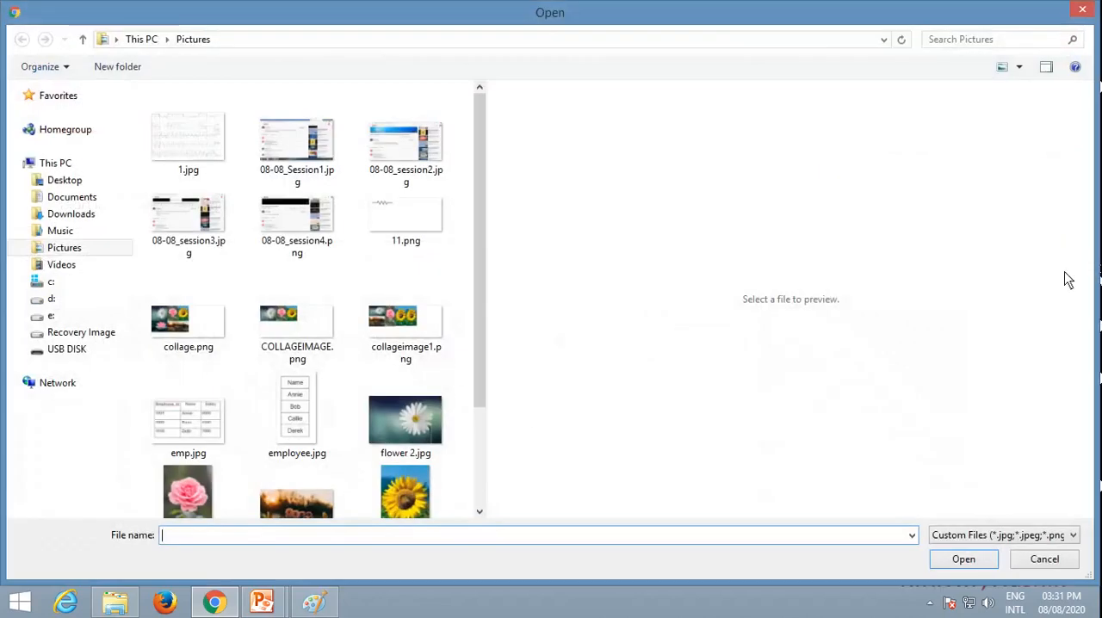
left_click_drag(482, 360, 481, 424)
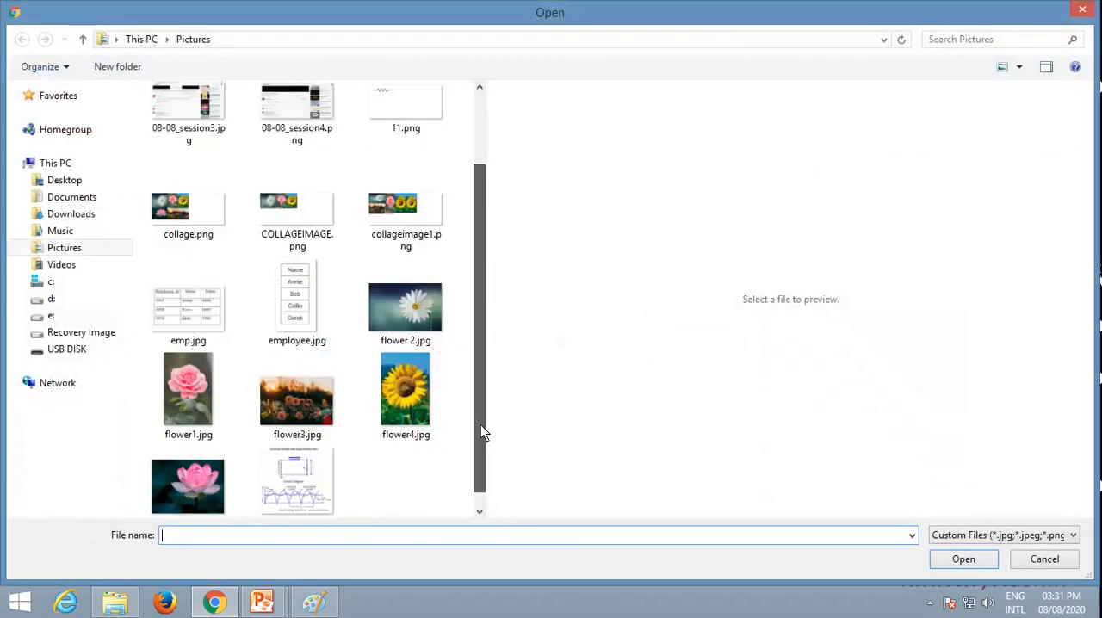
left_click(406, 327)
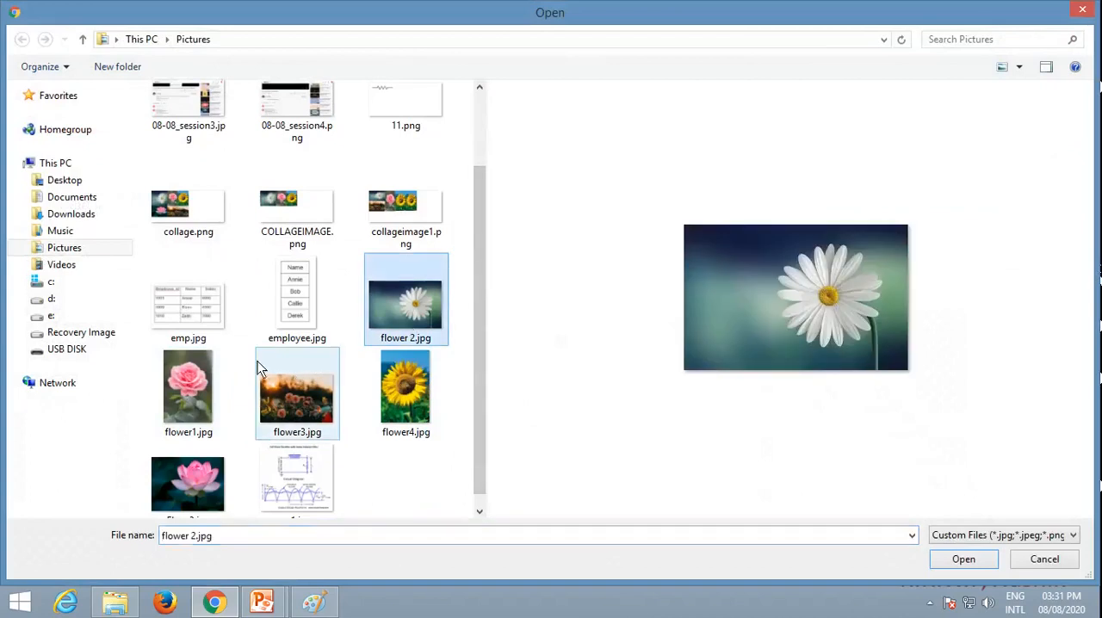
left_click(188, 392, "ctrl")
left_click(267, 392, "ctrl")
left_click(405, 399, "ctrl")
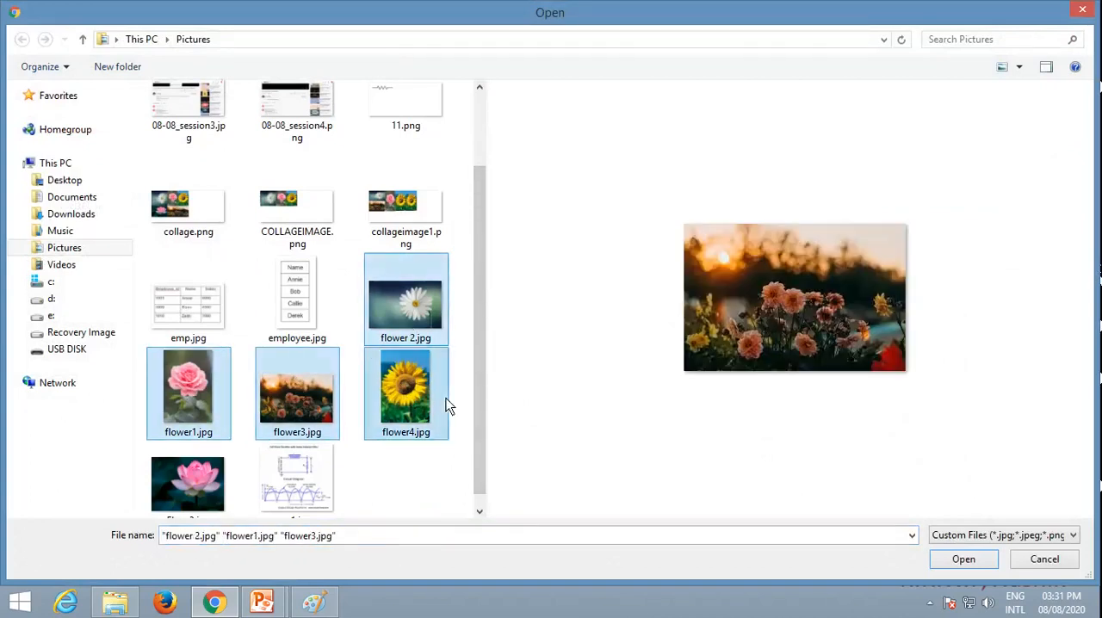
left_click(188, 484, "ctrl")
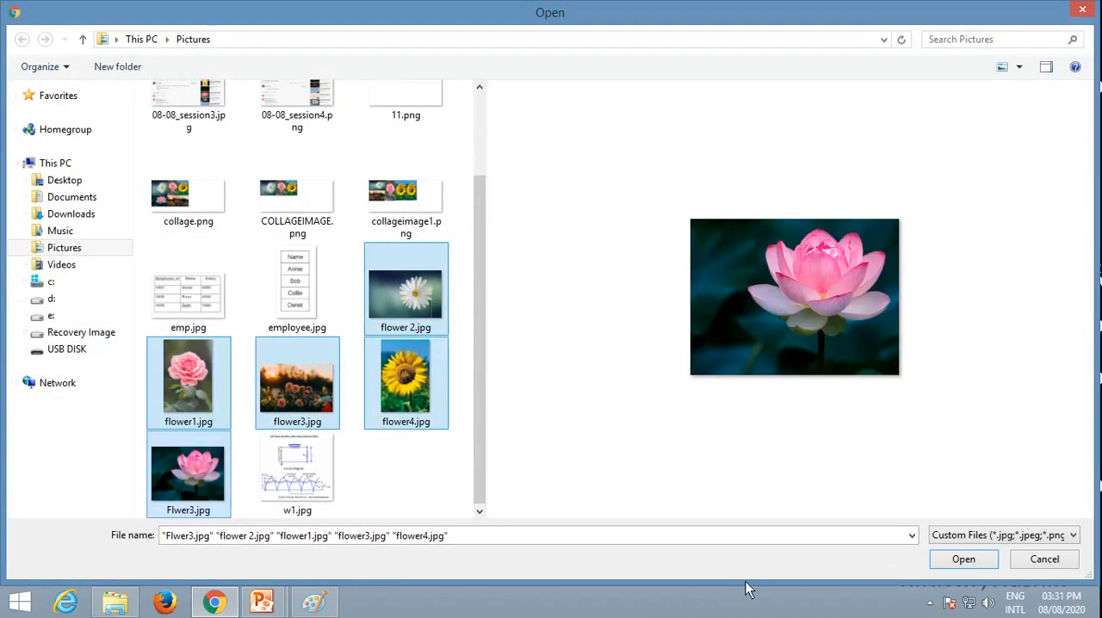
left_click(942, 559)
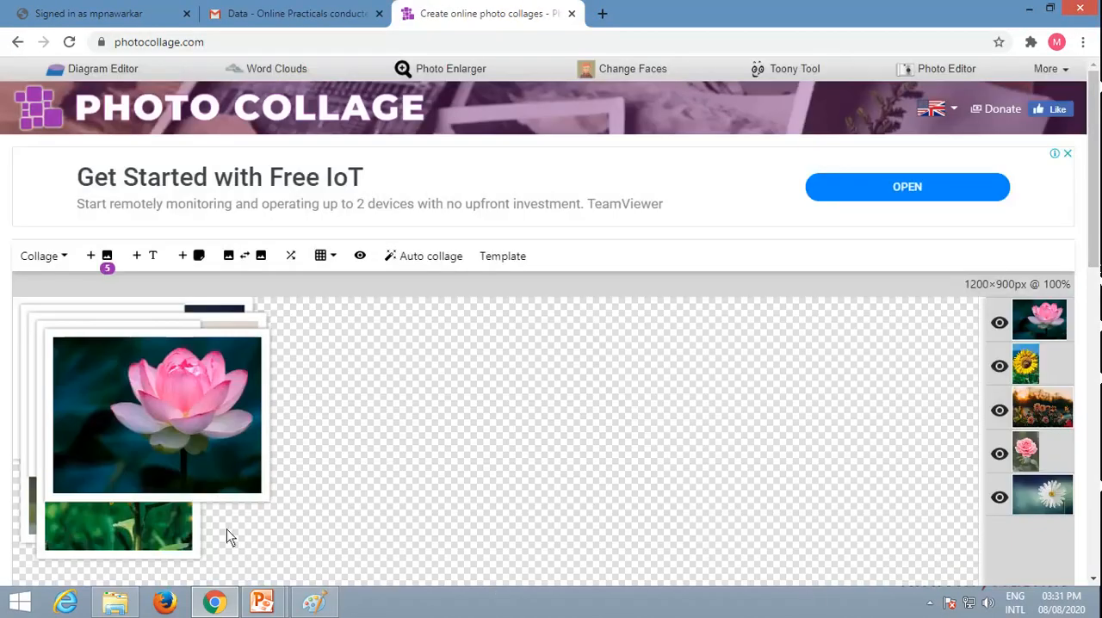
Step: Arrange the images with Auto collage and apply the five-image template of slanted, folding-screen style vertical panels
scroll(122, 410, "down", 1)
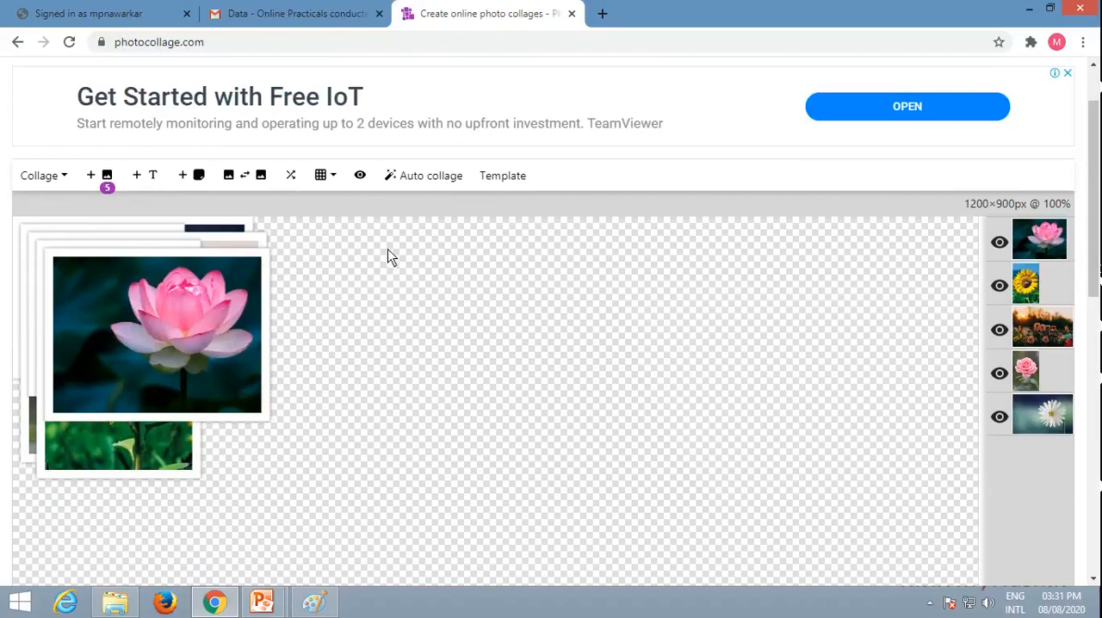
left_click(418, 178)
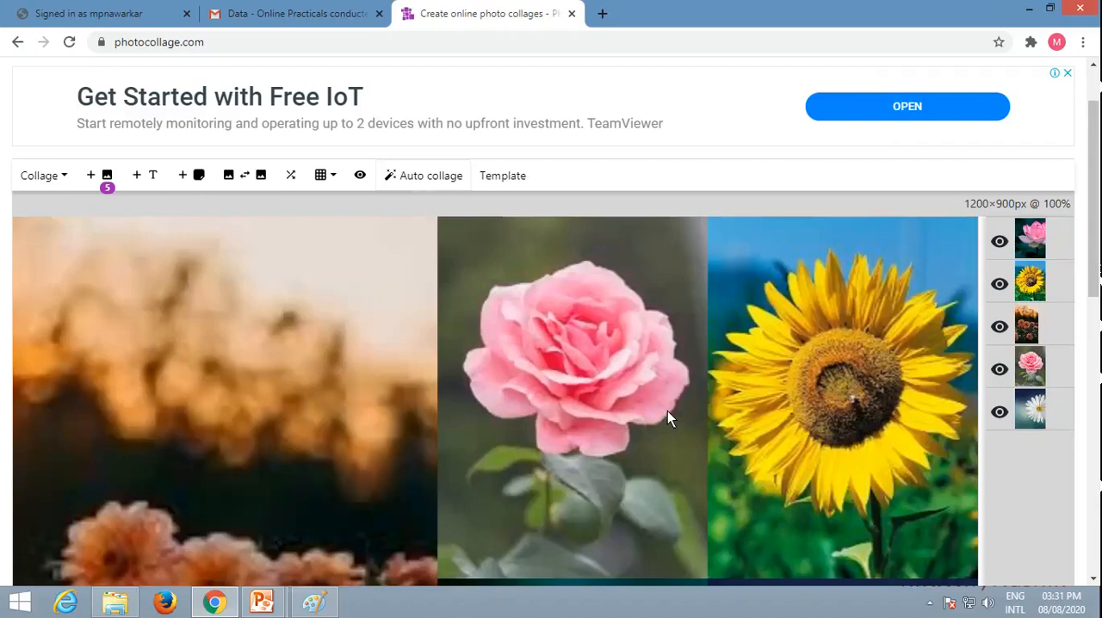
left_click(503, 178)
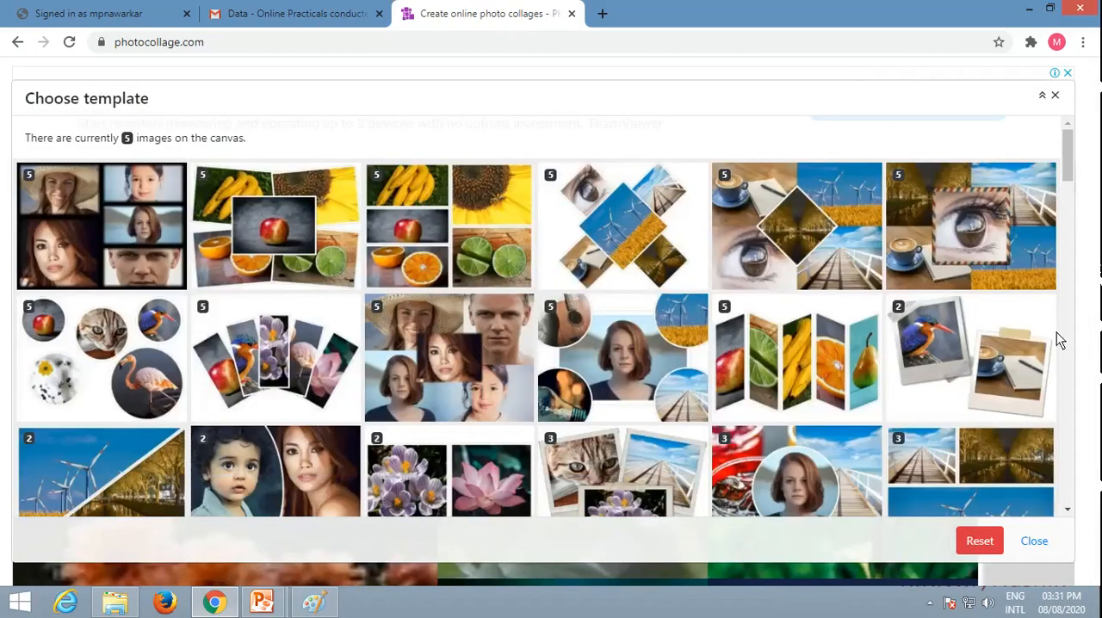
left_click(820, 363)
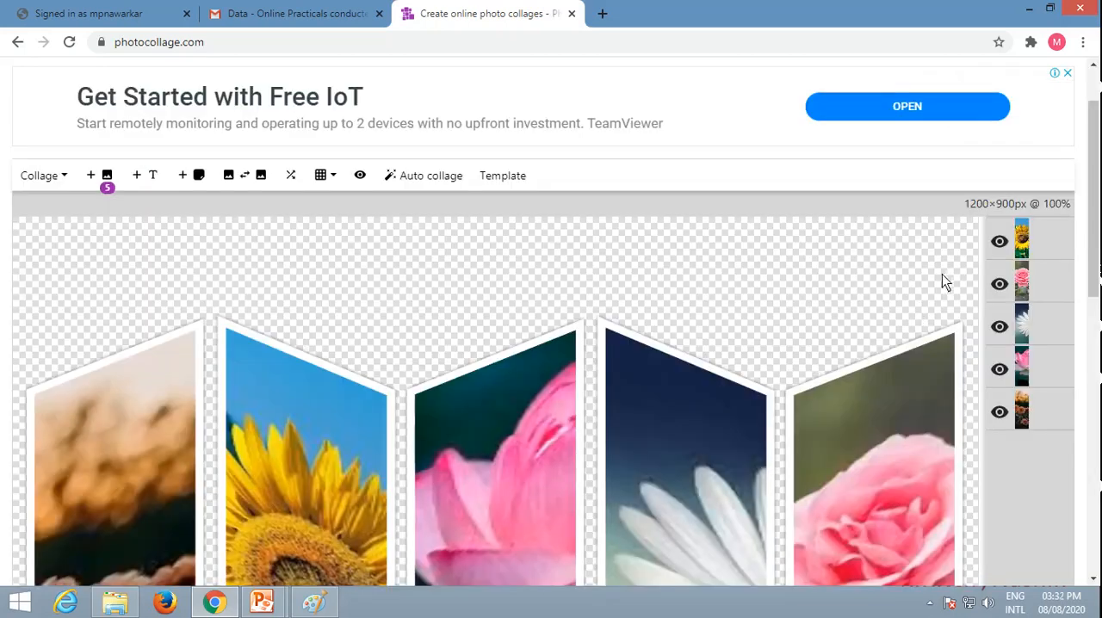
Step: Add a text object to the collage and move it into the empty strip beneath the middle panels
left_click_drag(1096, 250, 1092, 368)
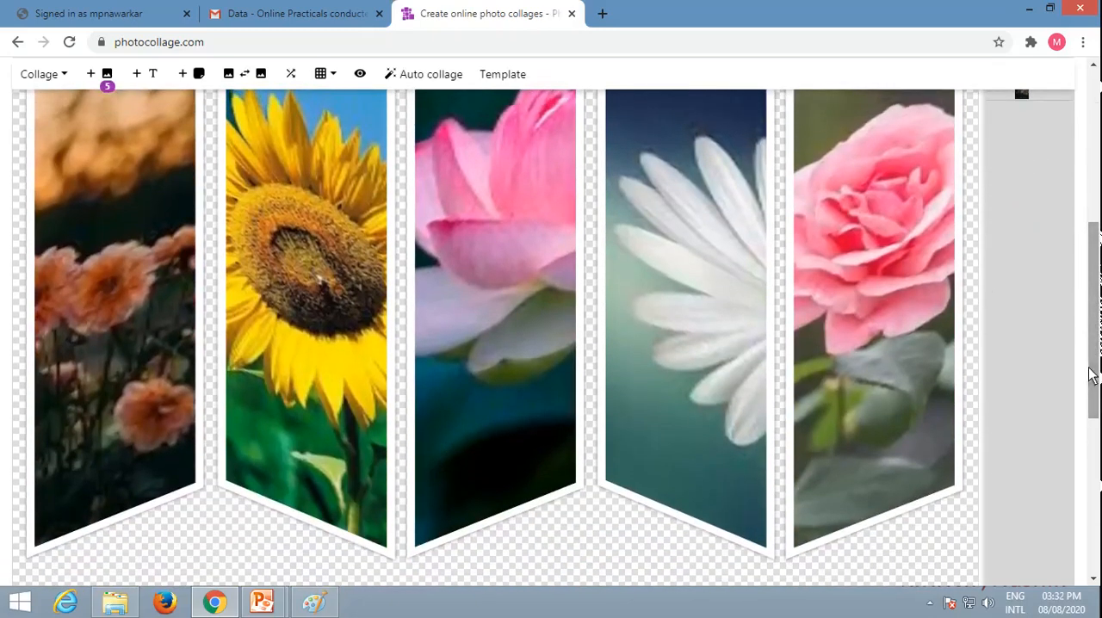
left_click(153, 76)
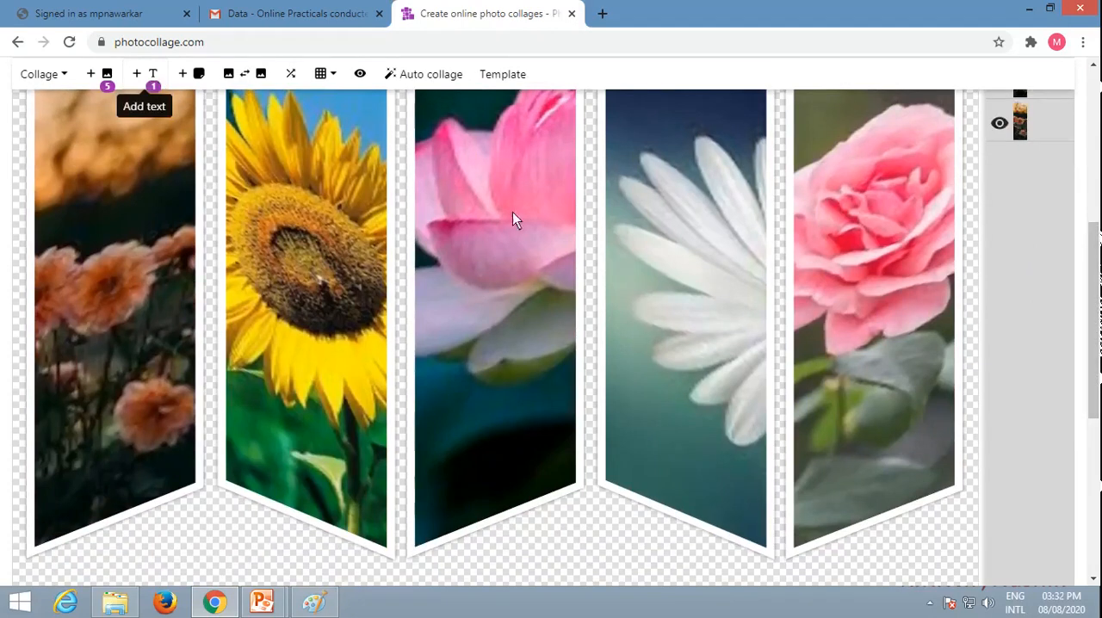
scroll(638, 277, "up", 1)
left_click_drag(376, 151, 564, 416)
scroll(477, 466, "down", 3)
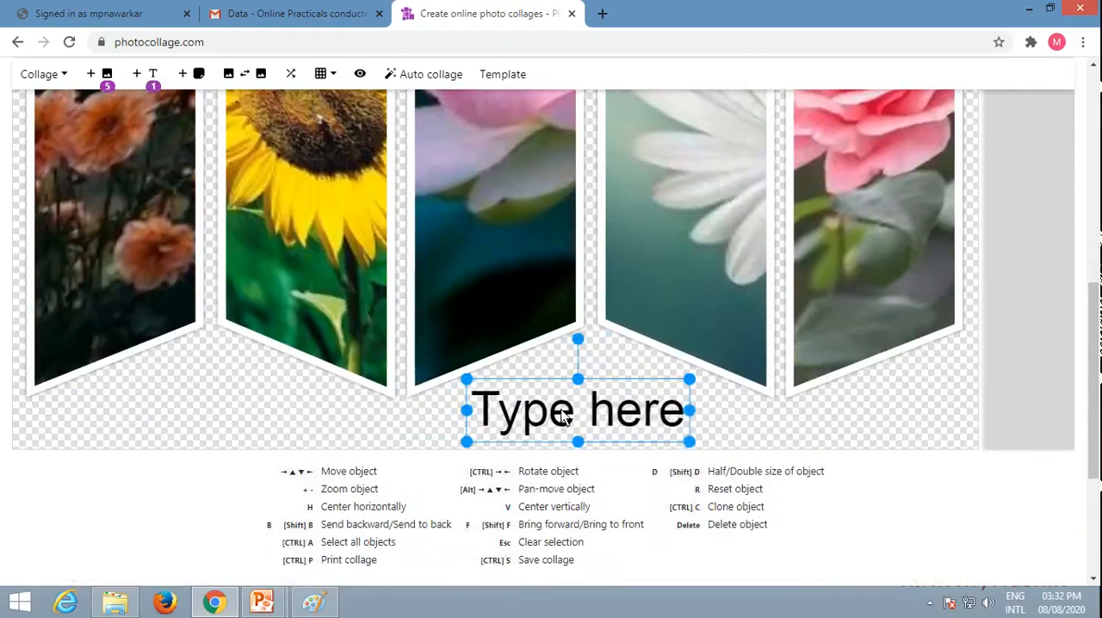
Step: Replace the placeholder wording of the text object with "My Collage"
left_click(505, 419)
double_click(504, 418)
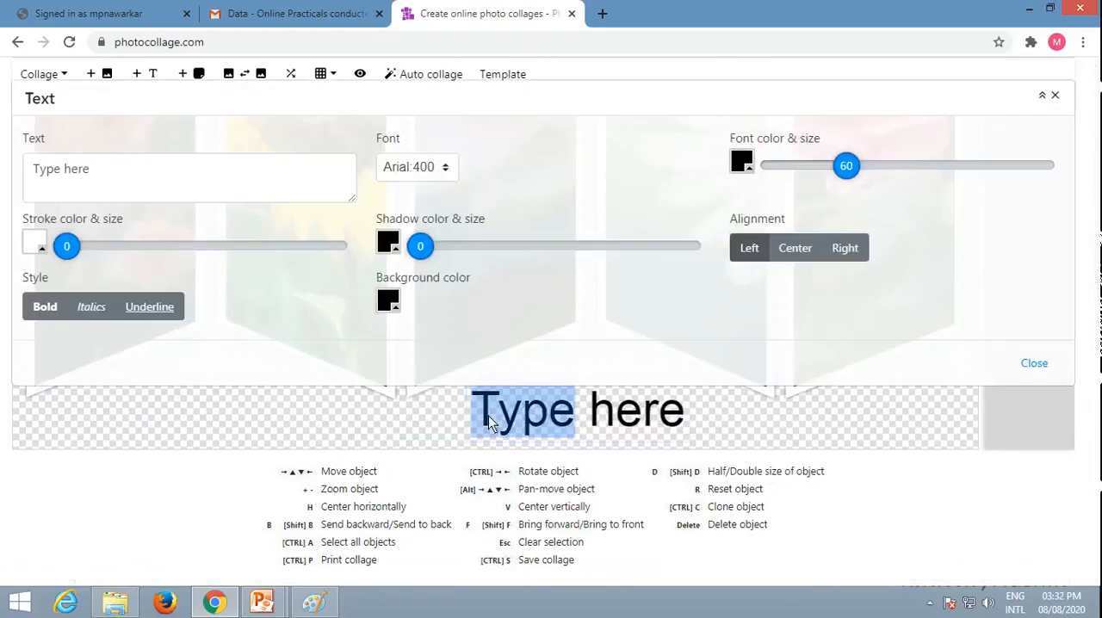
left_click_drag(488, 422, 686, 422)
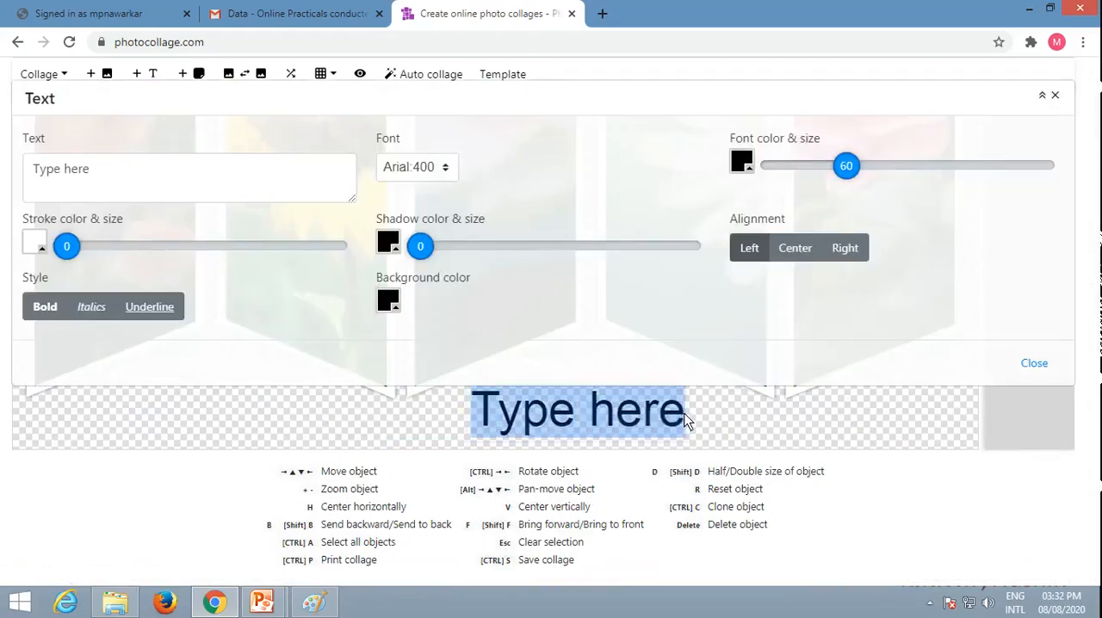
left_click(183, 176)
key("BackSpace")
key("BackSpace")
key("BackSpace")
key("BackSpace")
key("BackSpace")
key("BackSpace")
key("BackSpace")
key("BackSpace")
key("BackSpace")
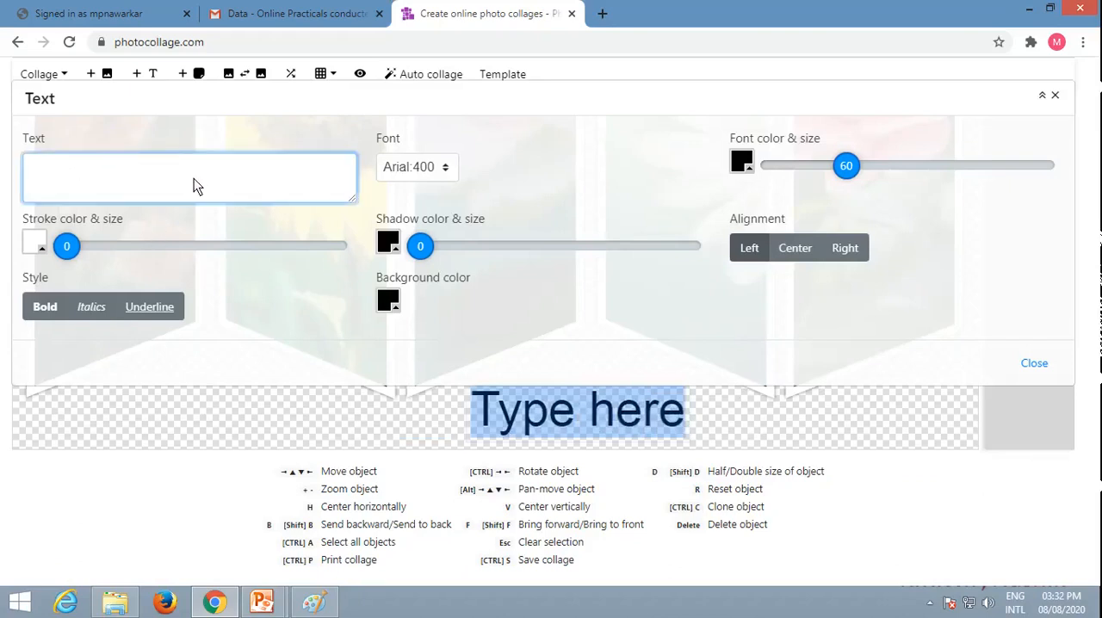
type("My C")
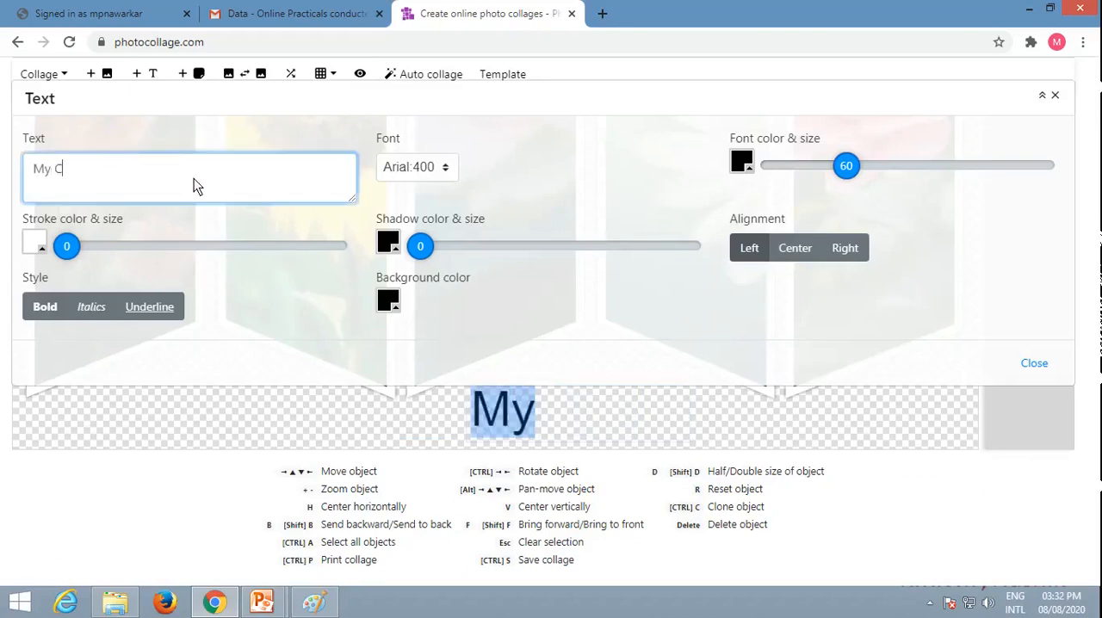
type("ollage")
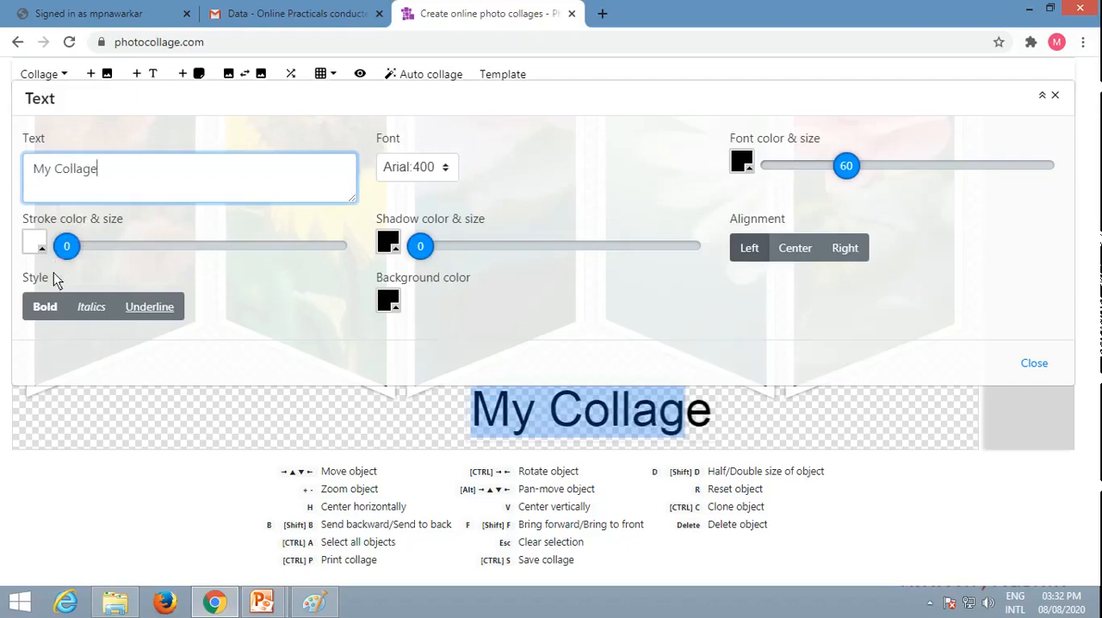
Step: Format the "My Collage" text as italic and underlined with a white background color
left_click(90, 310)
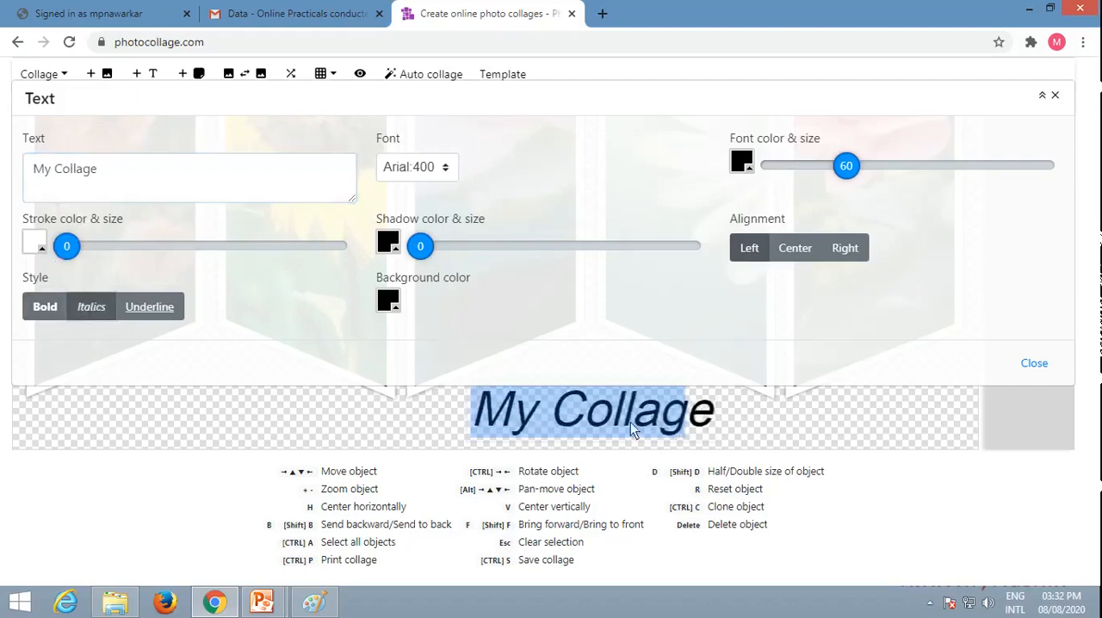
left_click(149, 309)
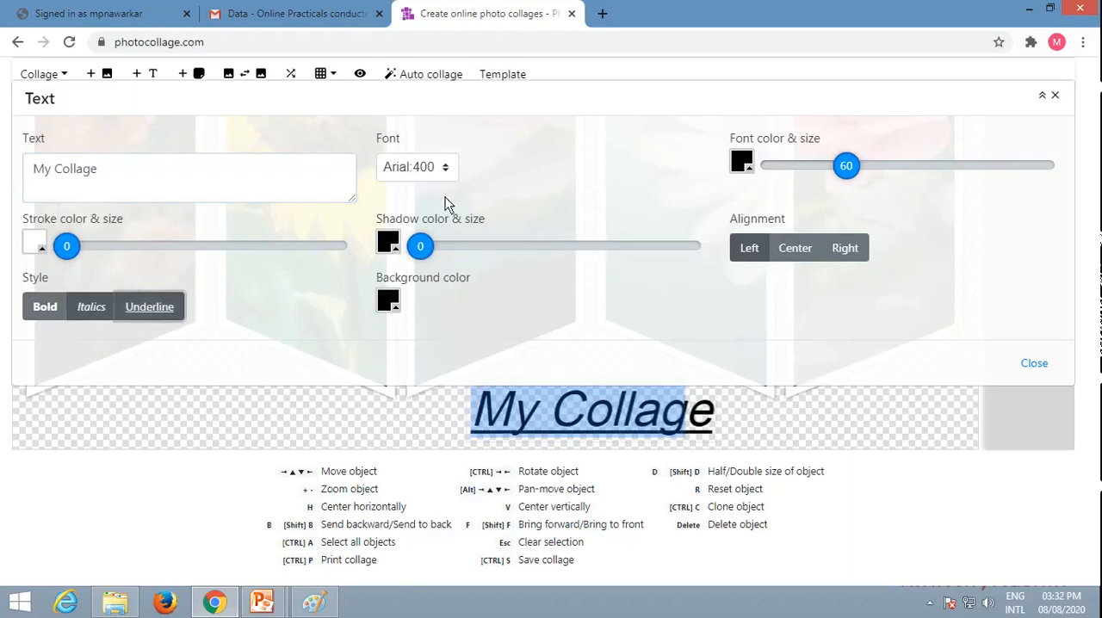
left_click(388, 303)
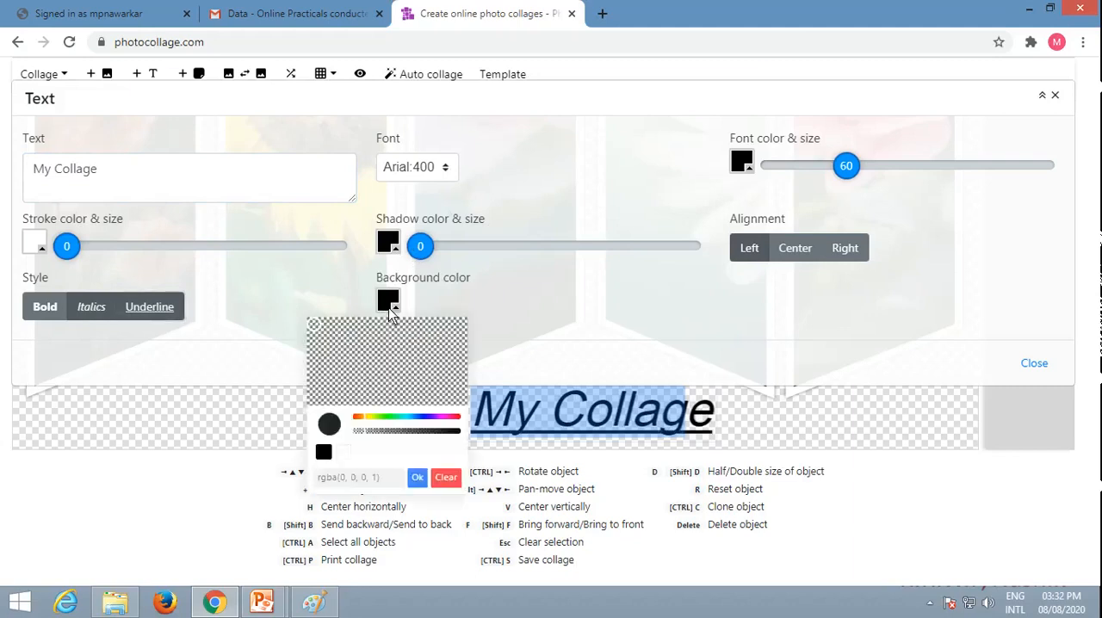
left_click(410, 420)
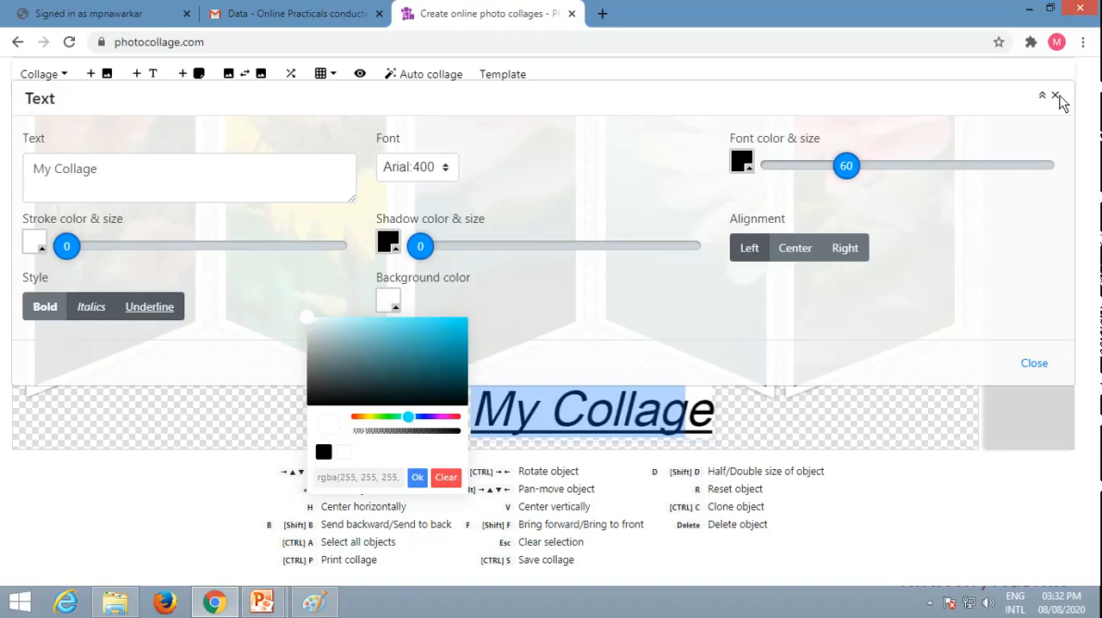
left_click(1033, 364)
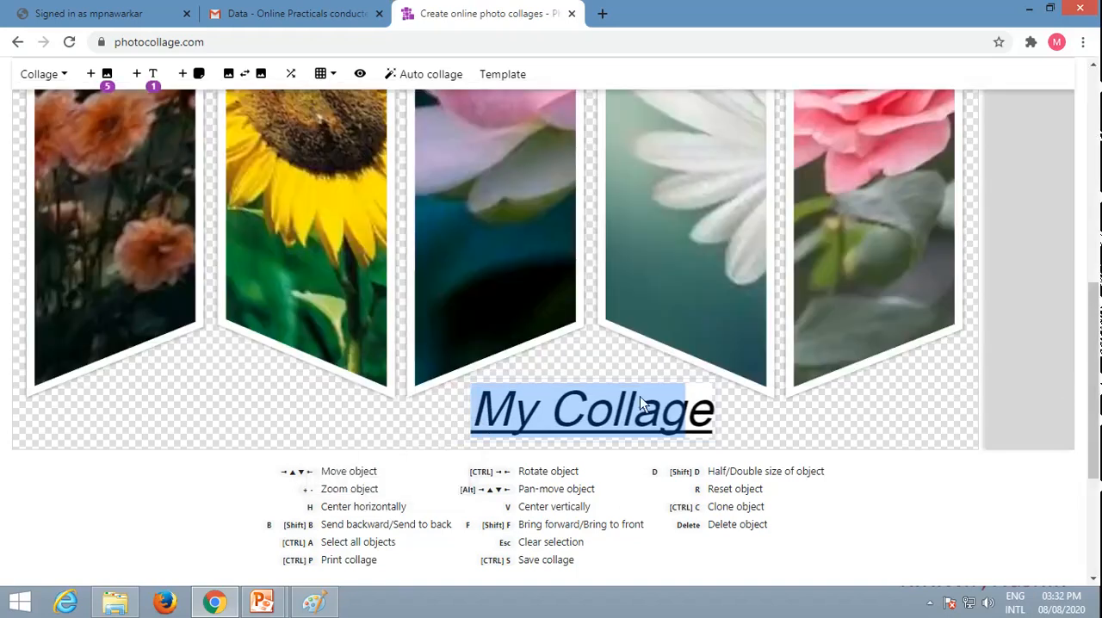
Step: Preview the finished collage and save the preview image as download.png
left_click_drag(1094, 343, 1100, 199)
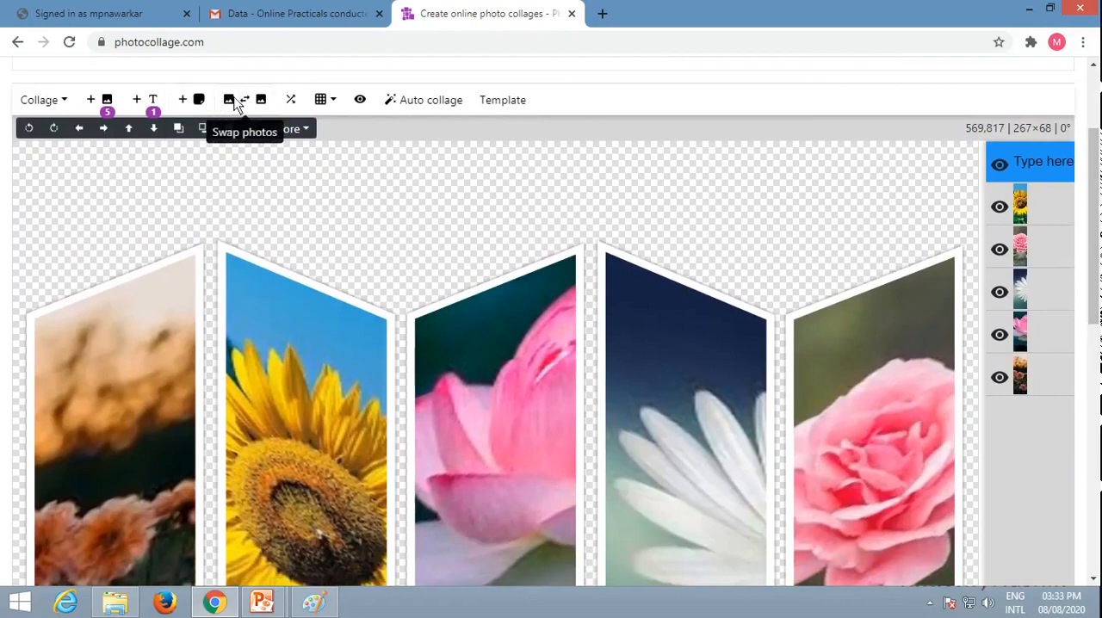
left_click(334, 100)
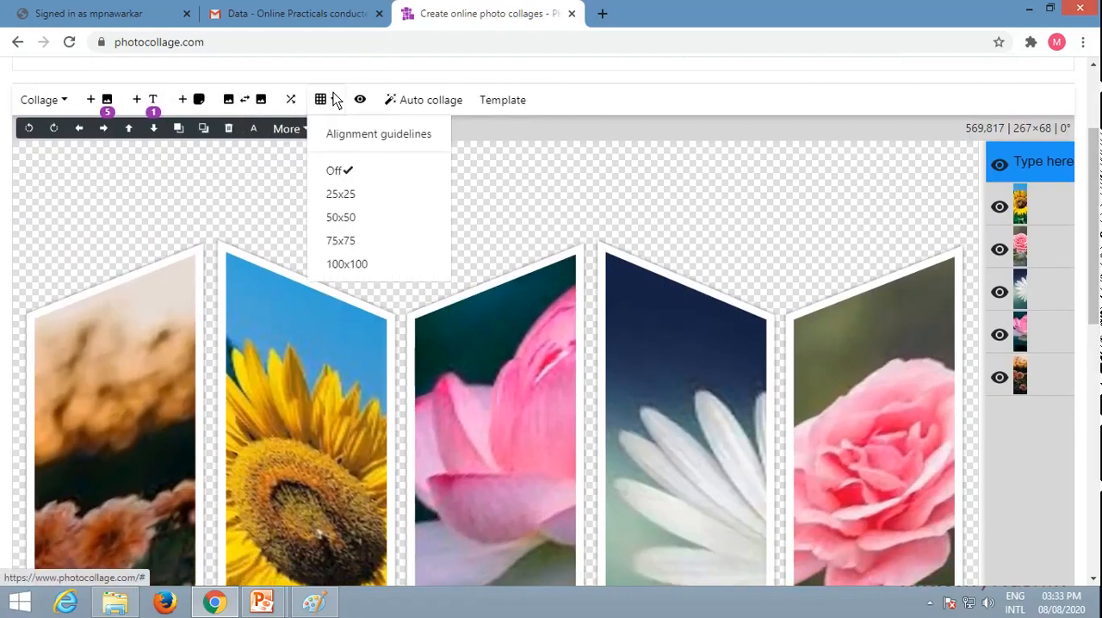
left_click(360, 100)
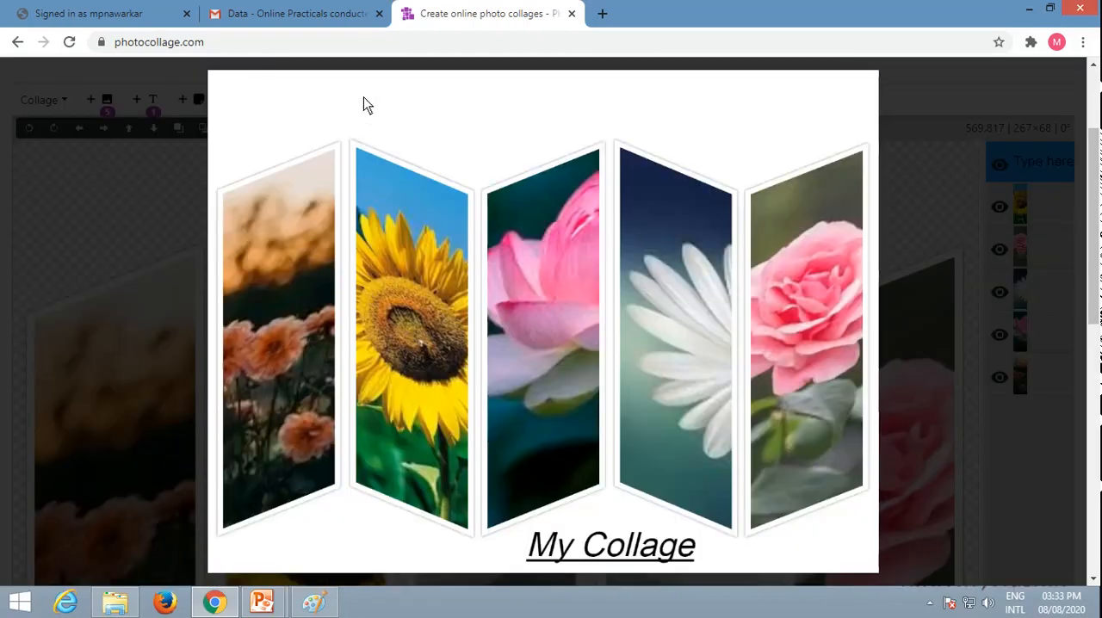
right_click(614, 302)
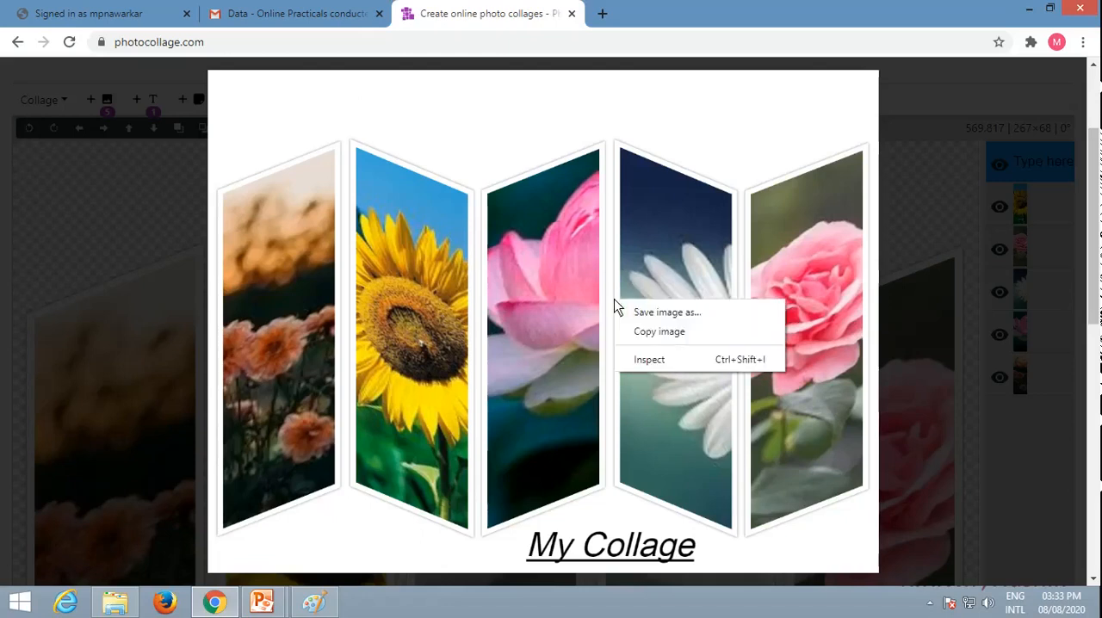
left_click(666, 313)
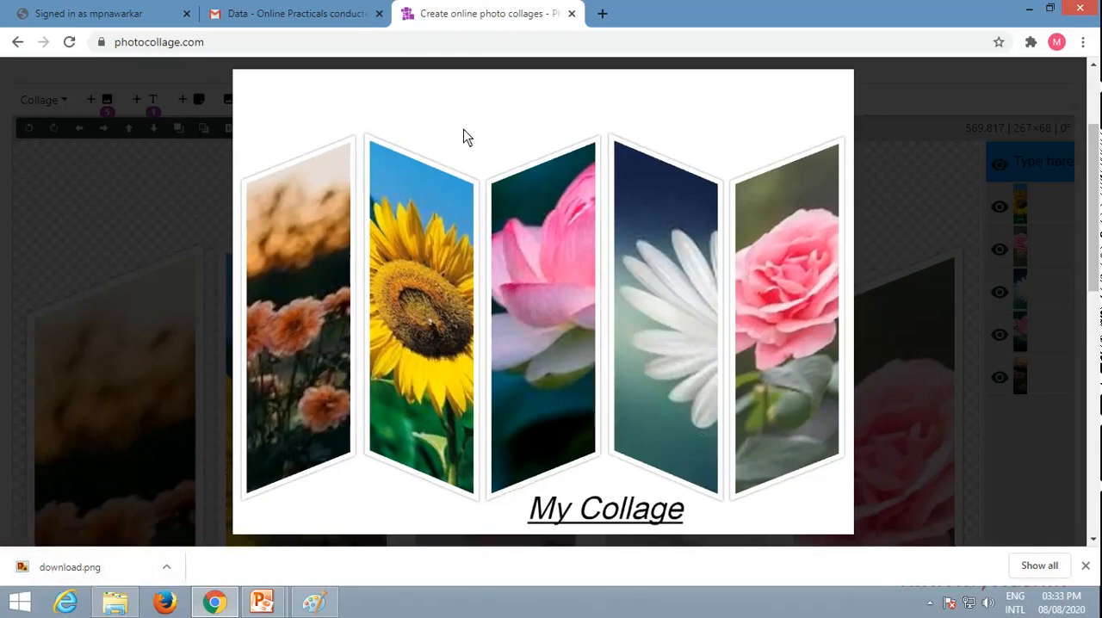
left_click(603, 18)
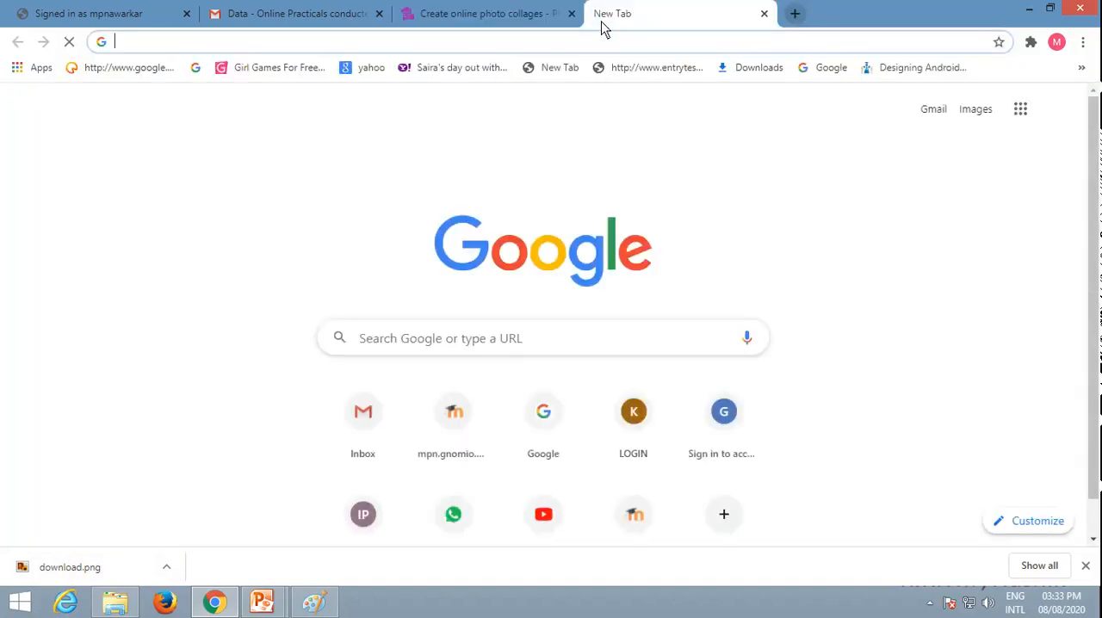
type("www.")
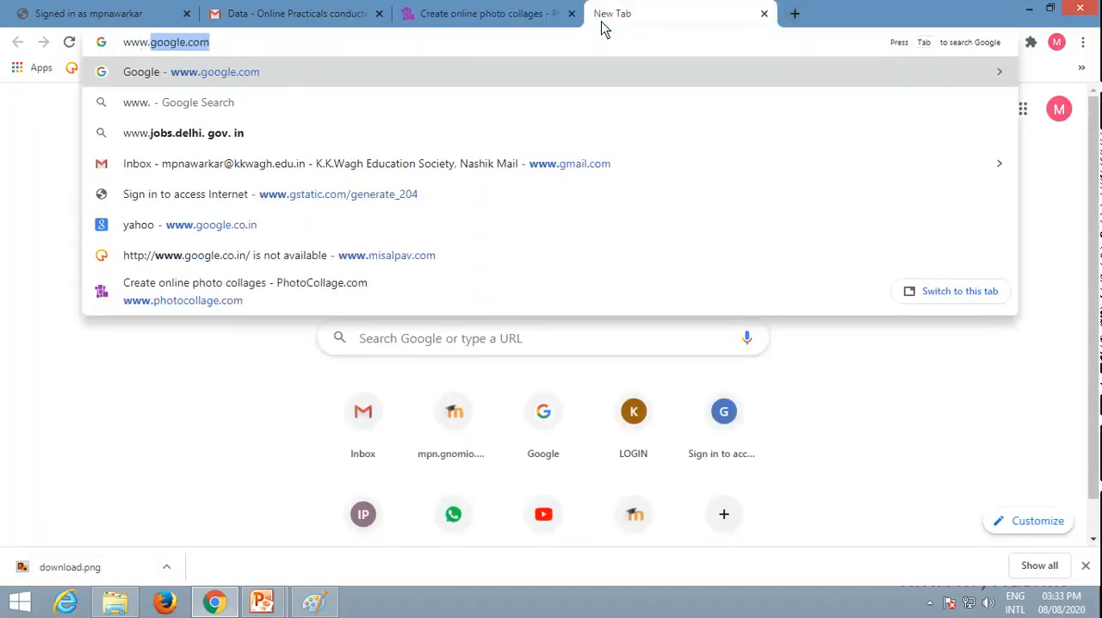
type("befunk")
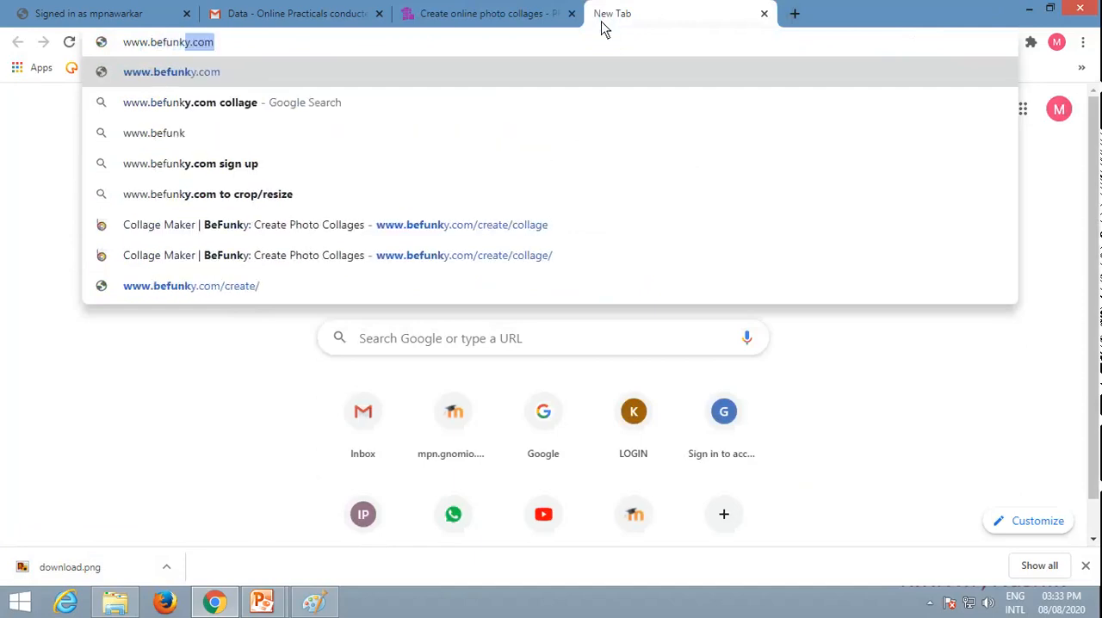
type("y.com")
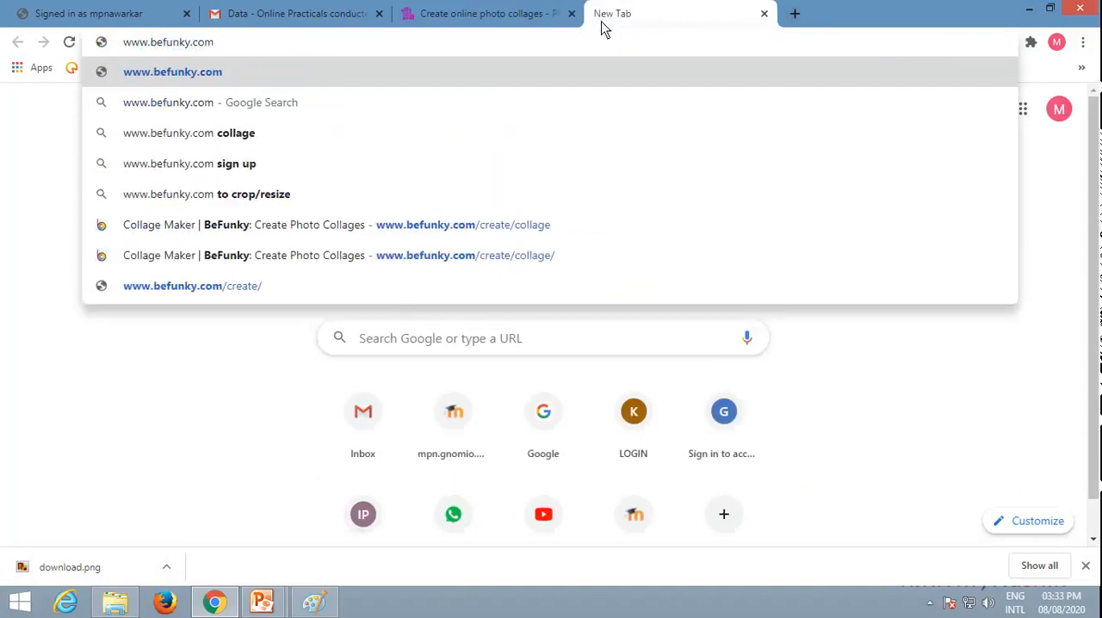
type("/cr")
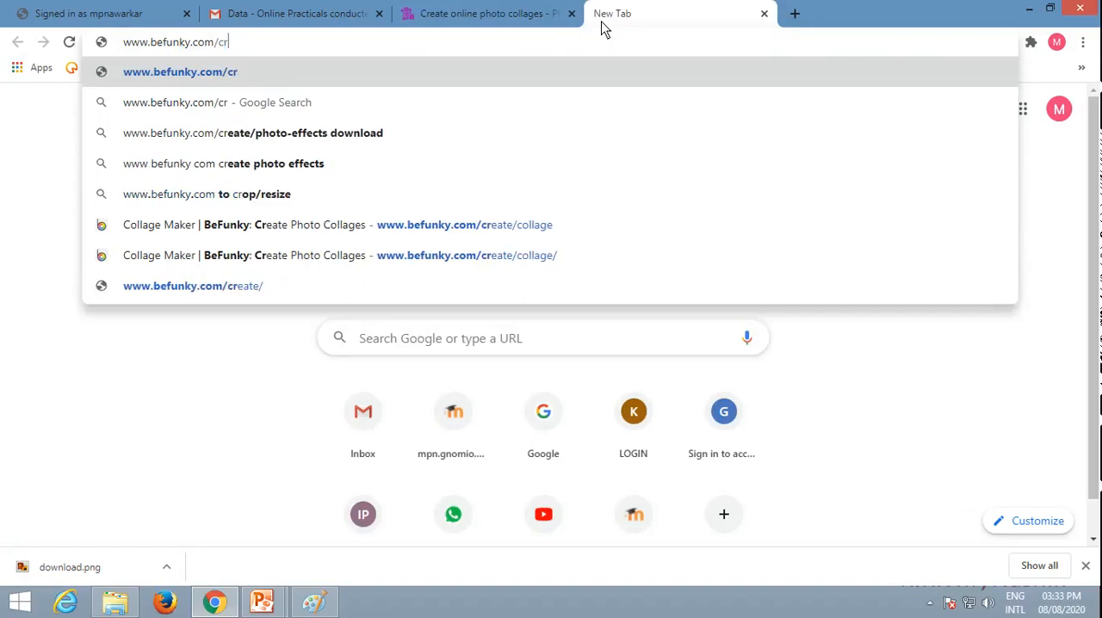
type("eate")
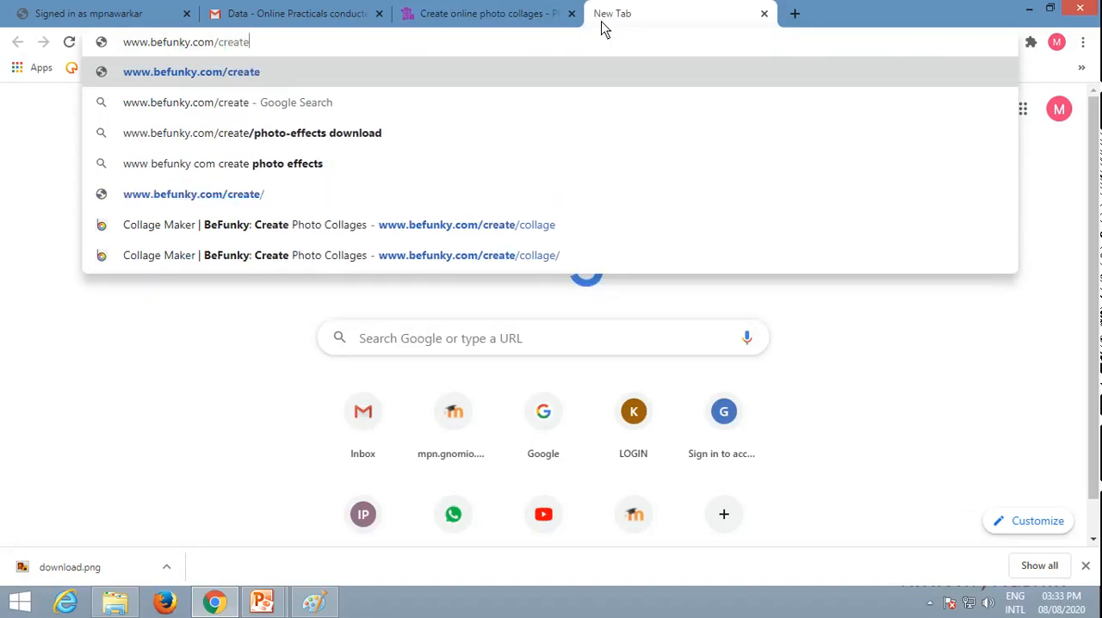
type("/collage")
key("Return")
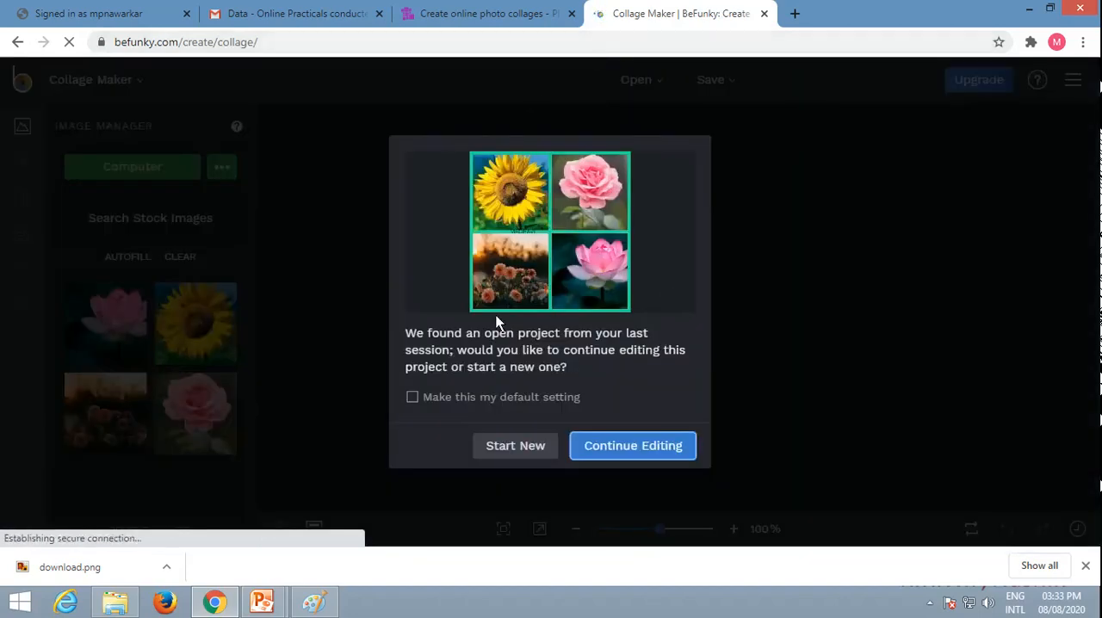
left_click(519, 447)
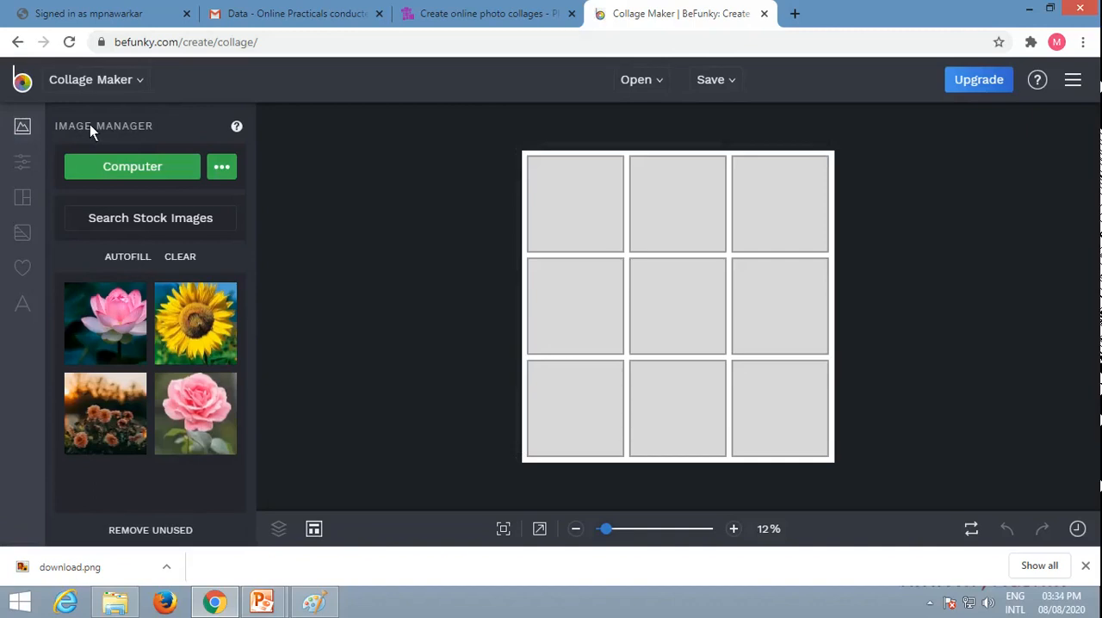
Step: Upload emp.jpg, employee.jpg, flower 2.jpg, flower1.jpg and flower4.jpg from the Pictures folder into the image manager
left_click(125, 171)
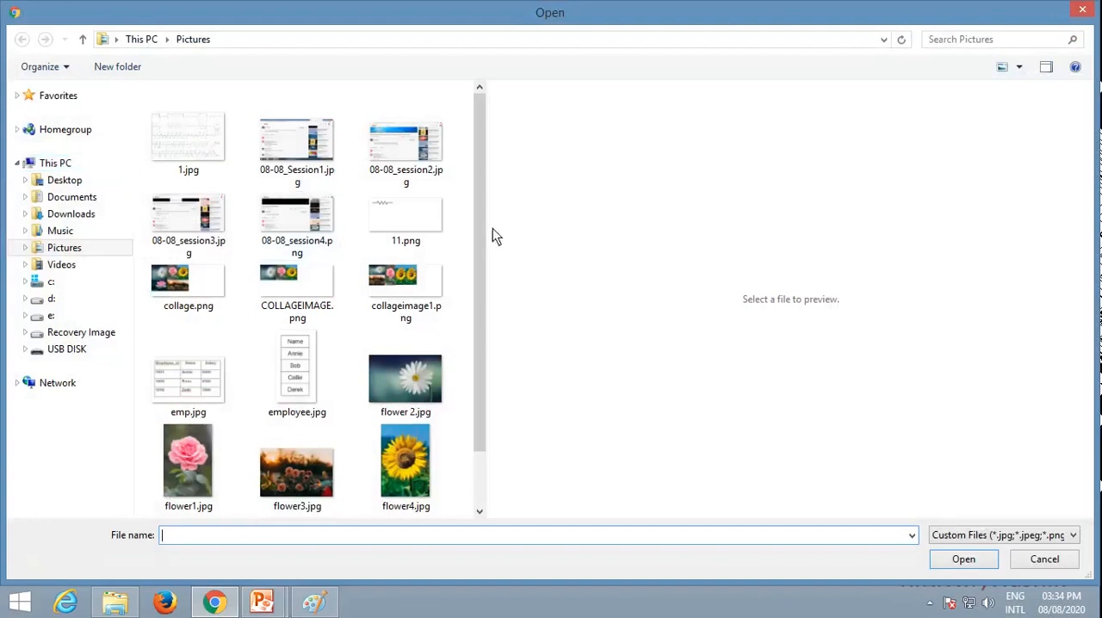
left_click_drag(485, 239, 476, 306)
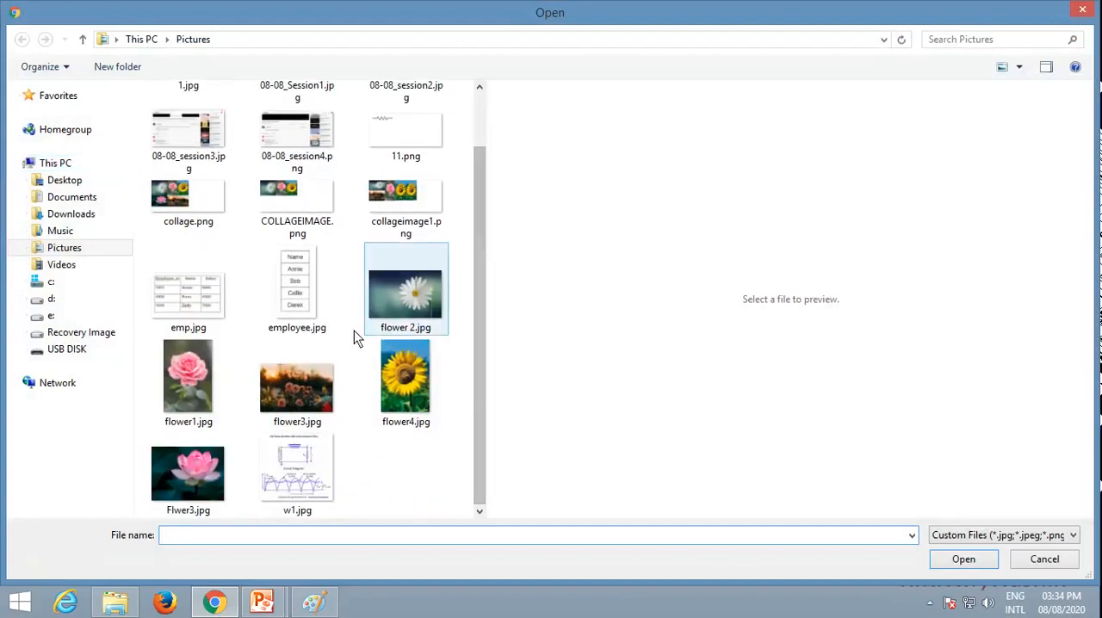
left_click(228, 324)
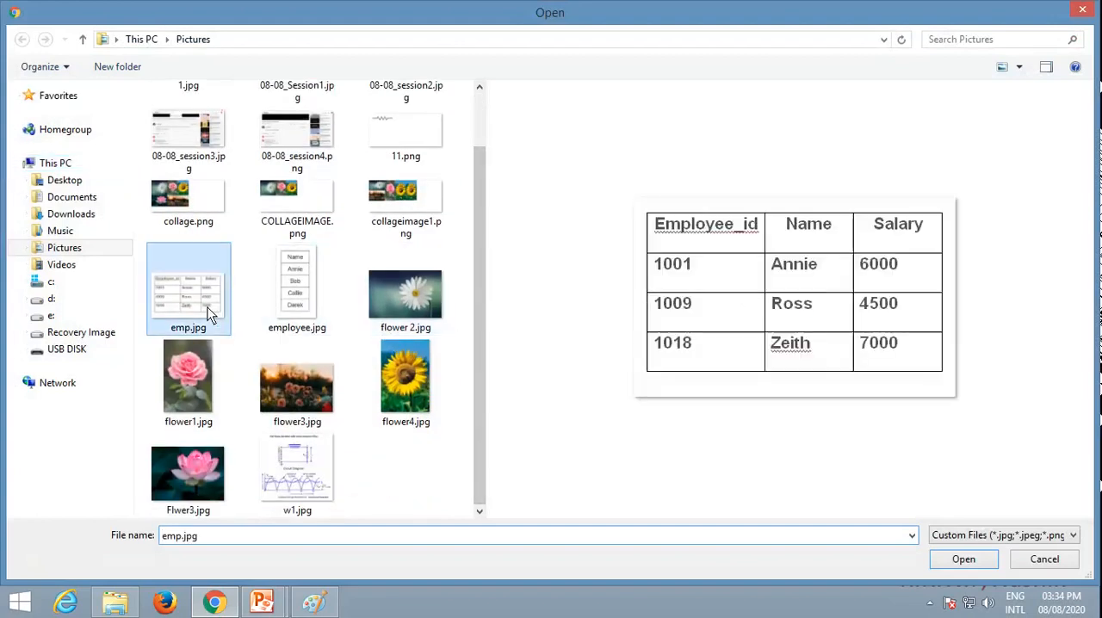
left_click(306, 282, "ctrl")
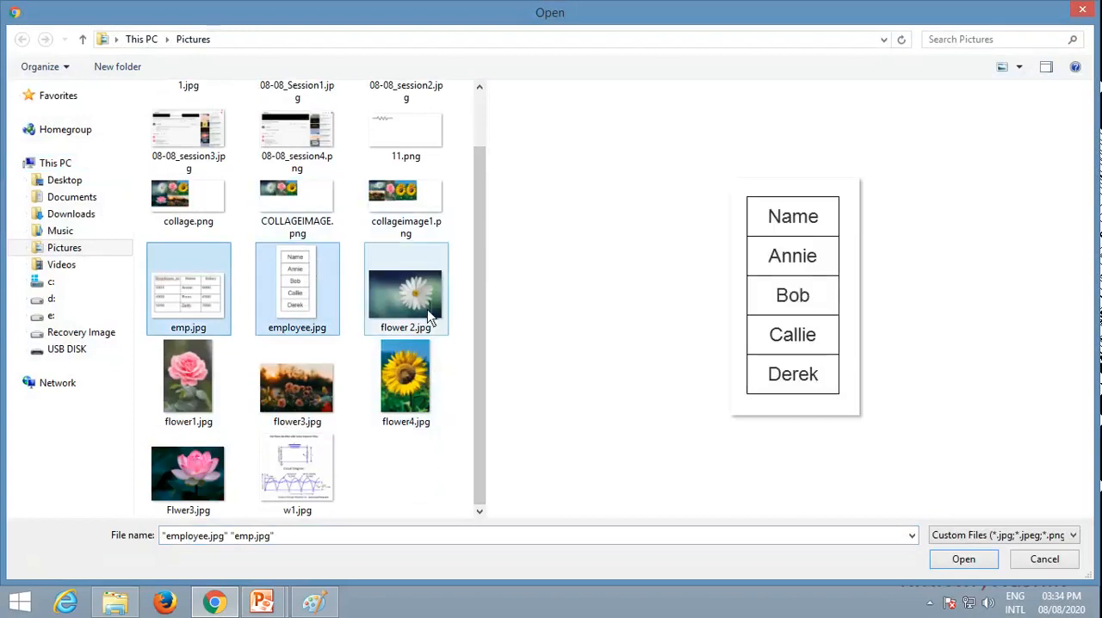
left_click(394, 315, "ctrl")
left_click(190, 383, "ctrl")
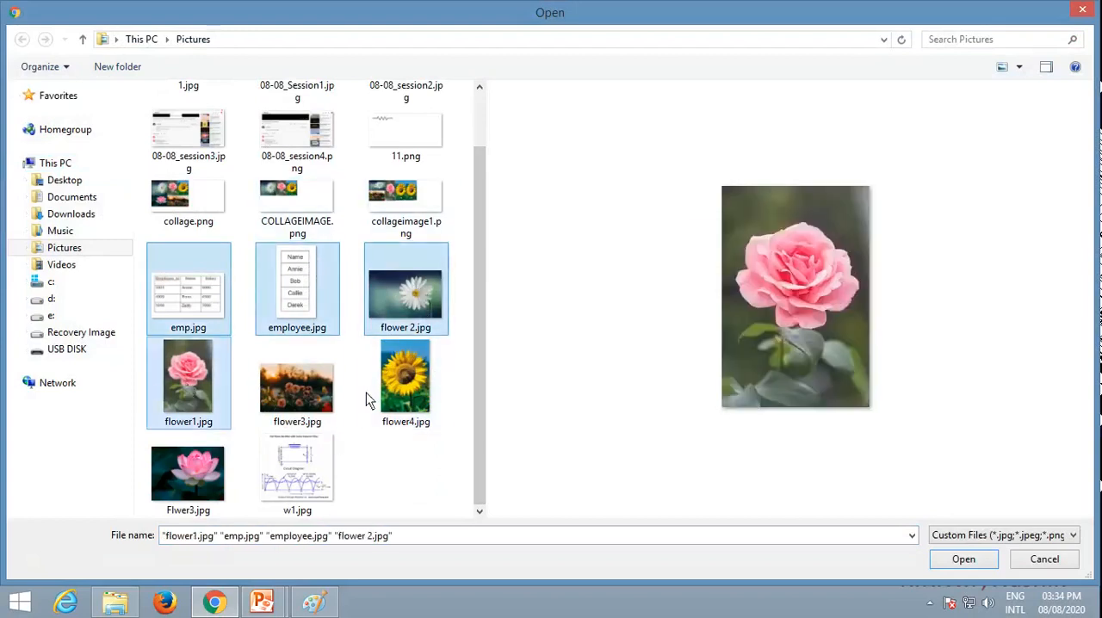
left_click(395, 396, "ctrl")
left_click(964, 559)
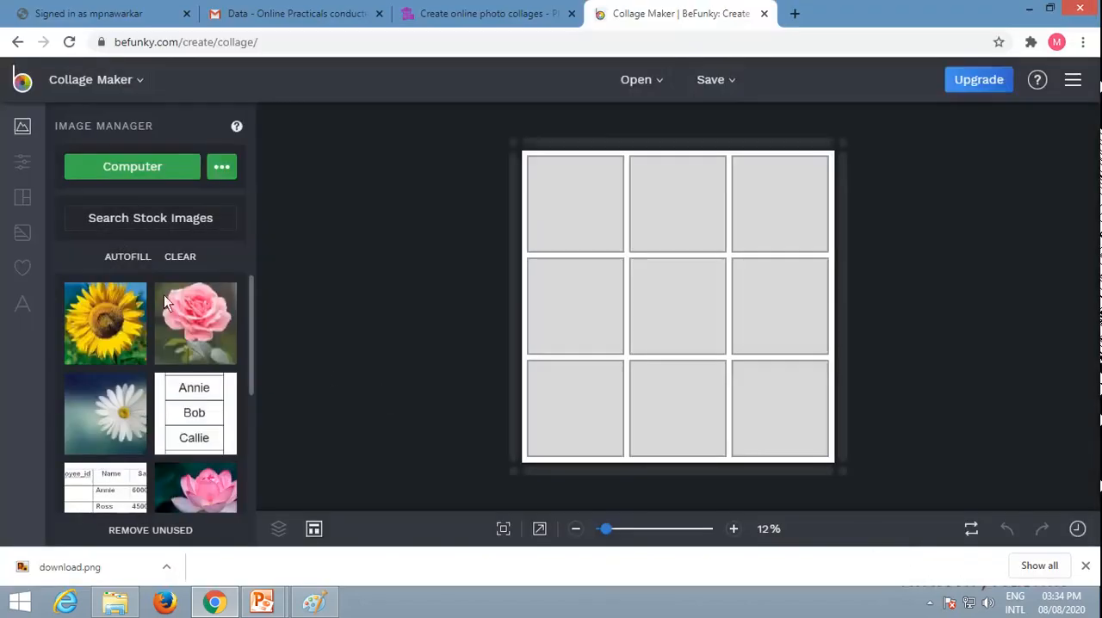
Step: Set the collage background color to the green hex value 22DB9B
mouse_move(158, 300)
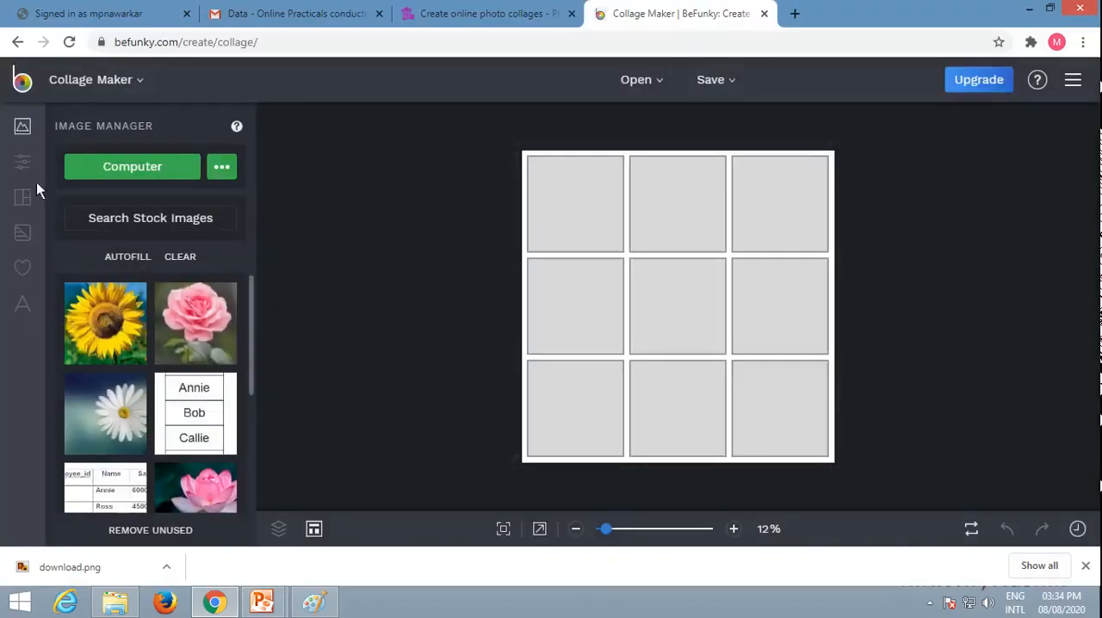
left_click(24, 163)
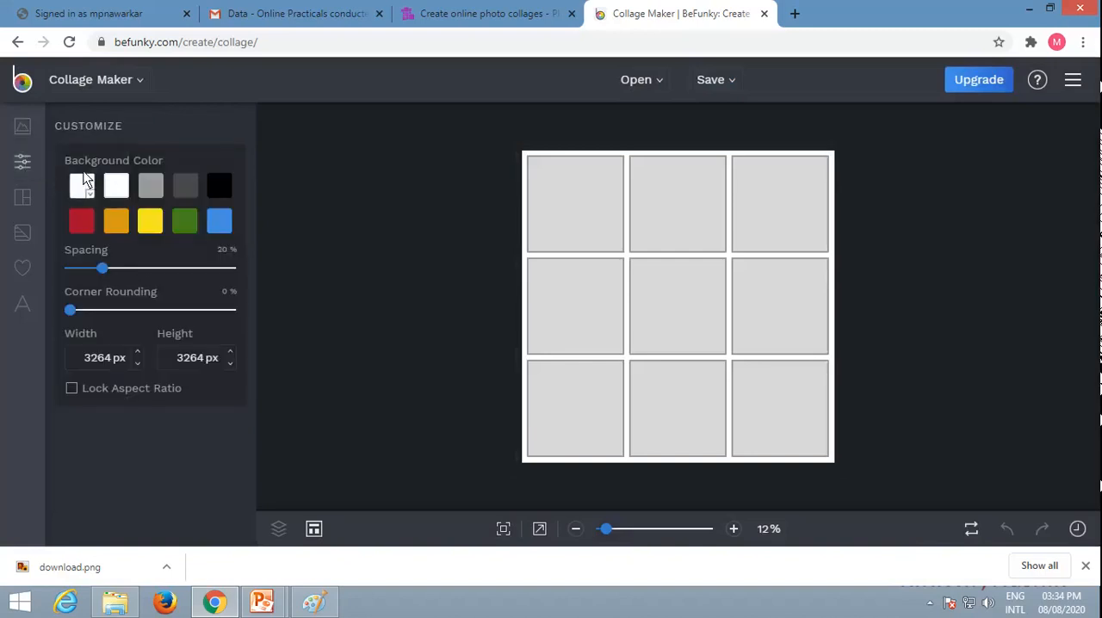
left_click(85, 190)
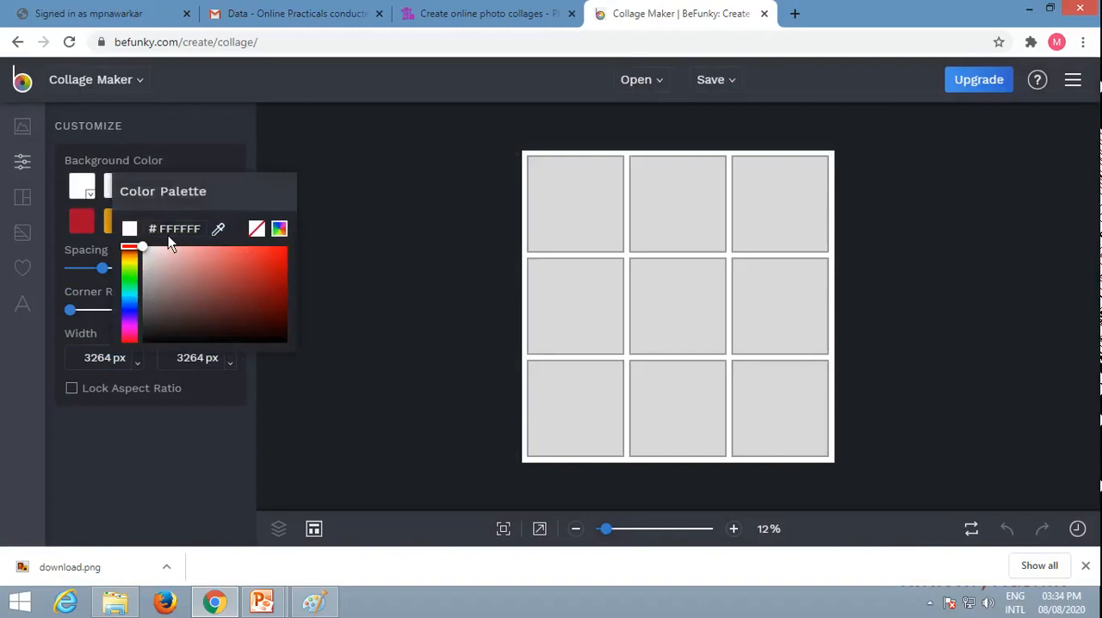
left_click_drag(147, 231, 200, 229)
type("22DB9B")
key("Return")
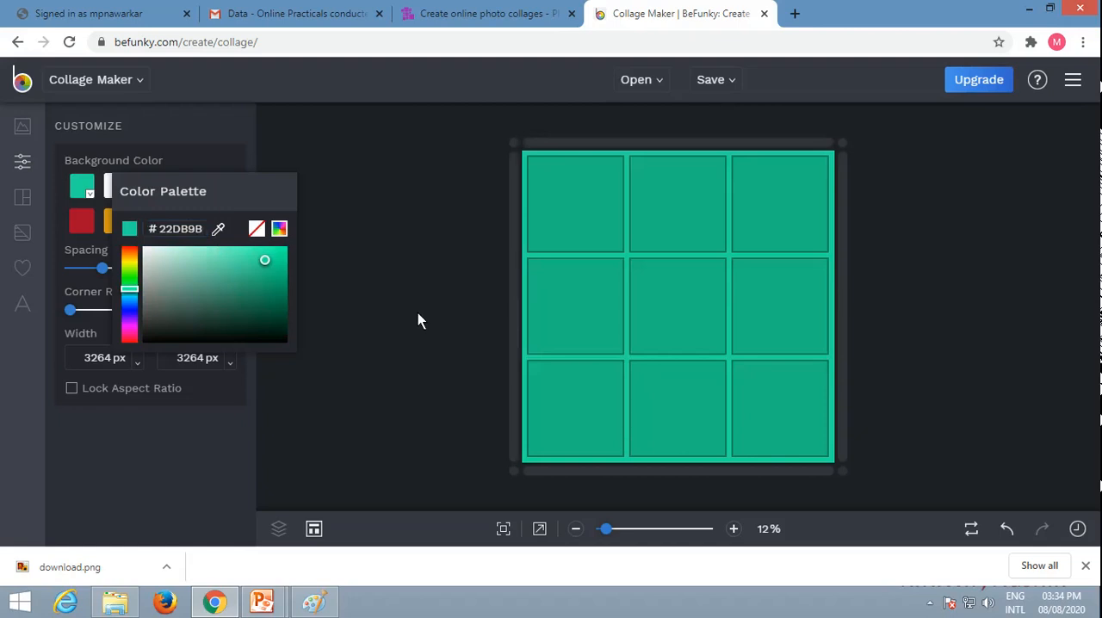
Step: Apply the grid layout preset with four tall panels side by side
left_click(23, 201)
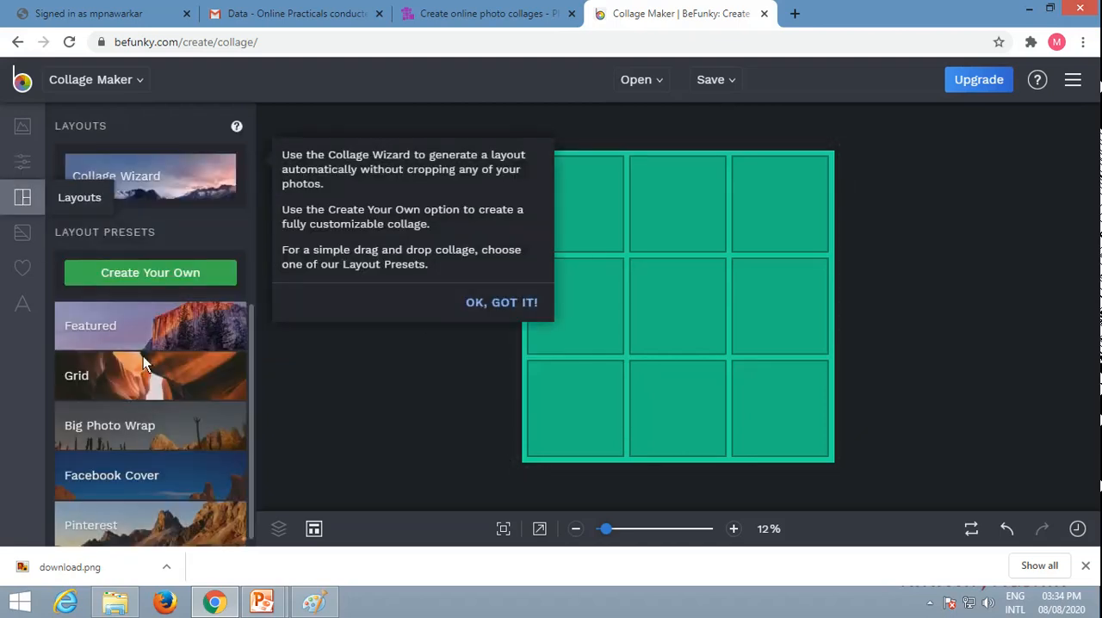
left_click(179, 380)
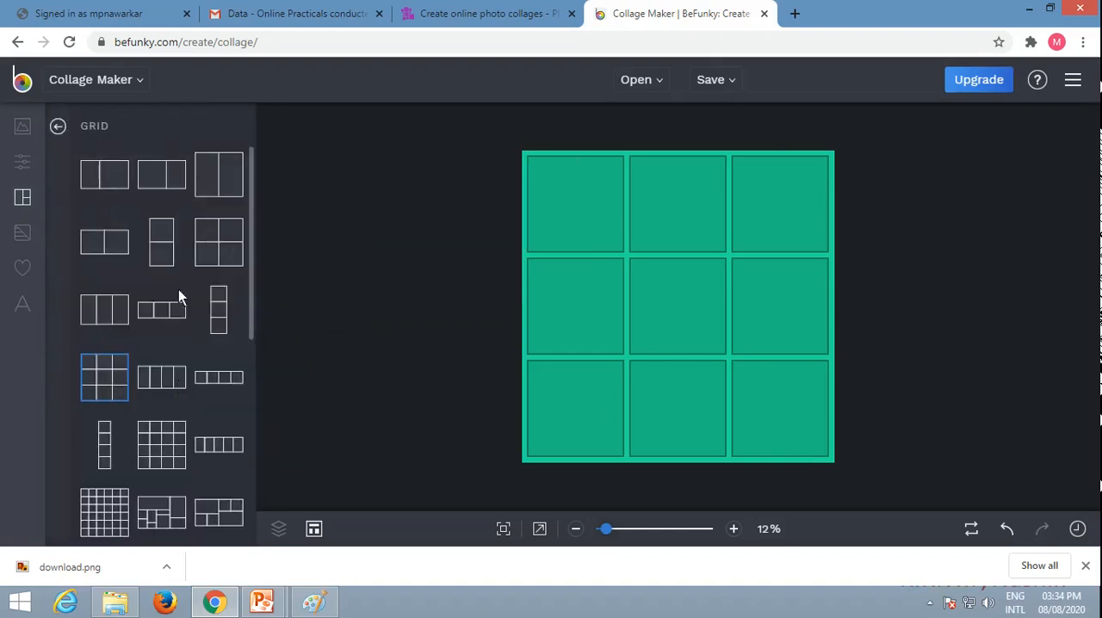
left_click(161, 378)
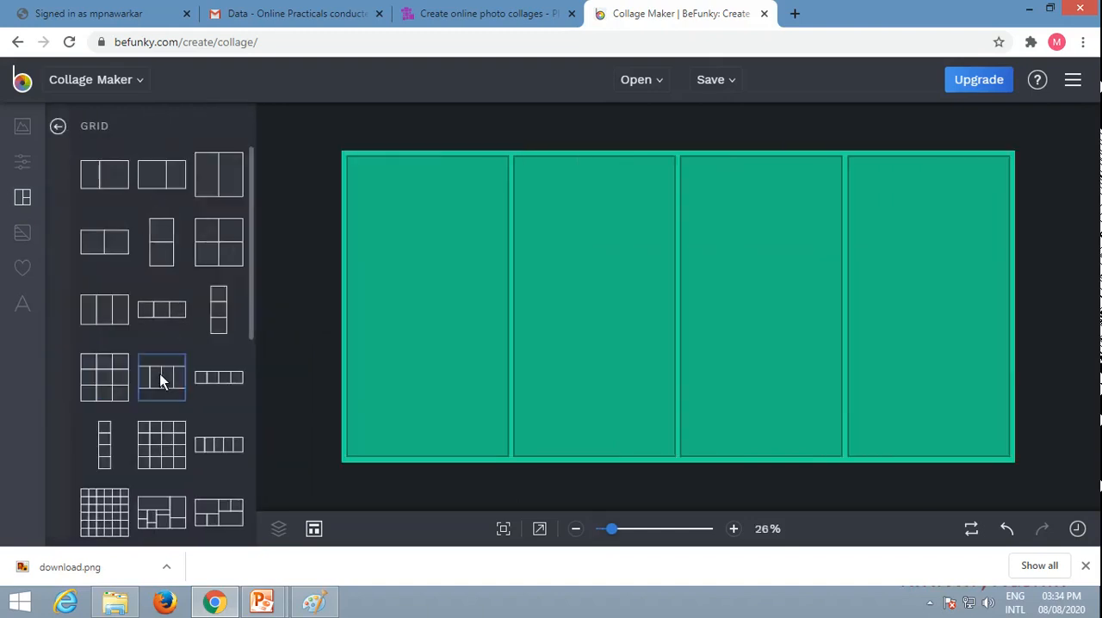
Step: Add a text object to the collage and replace its placeholder wording with "My Collage"
left_click(22, 305)
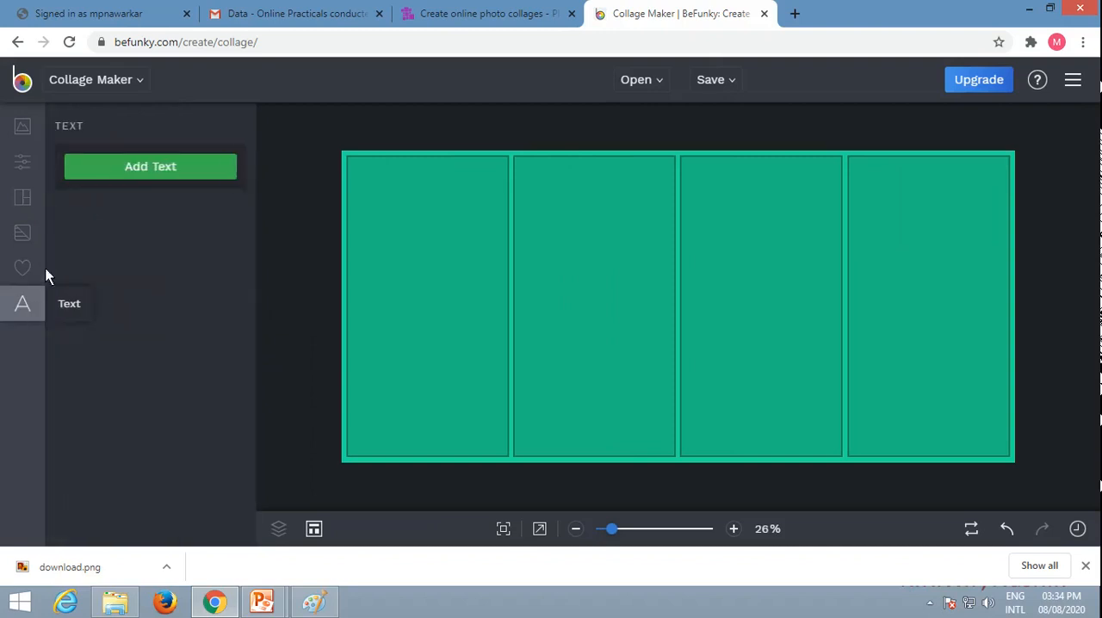
left_click(104, 174)
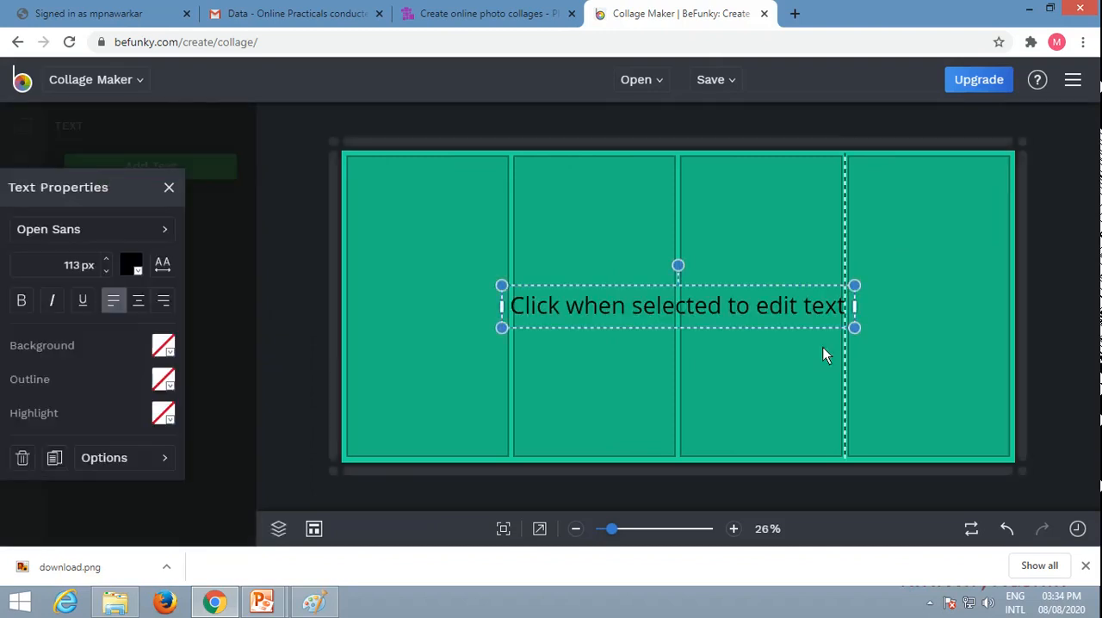
left_click(724, 311)
type("My C")
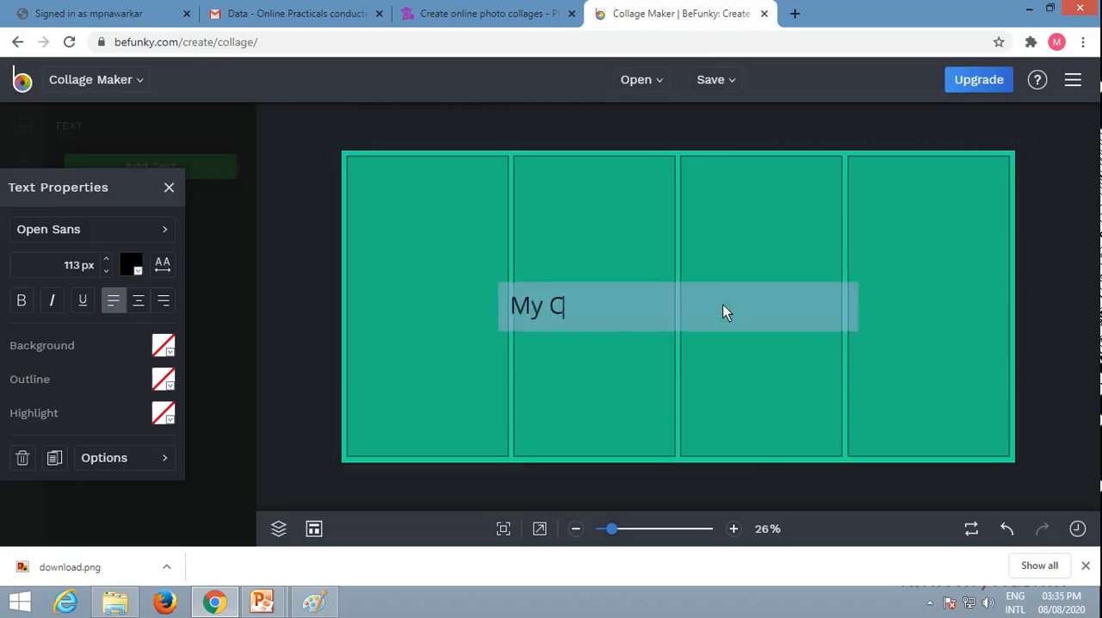
key("BackSpace")
type("Collage")
left_click(692, 257)
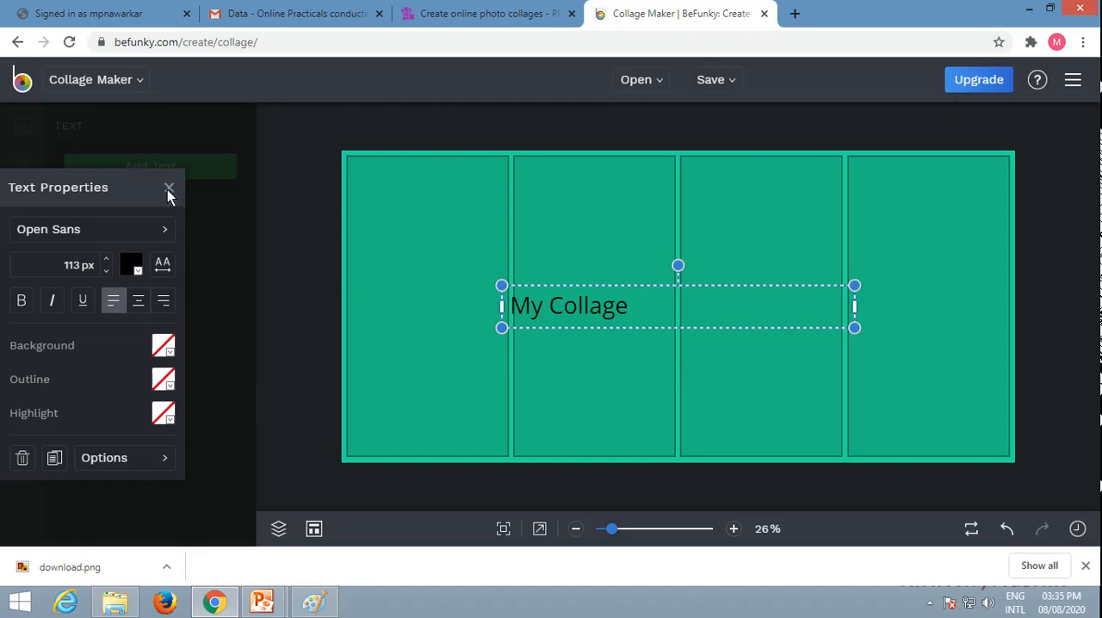
left_click(169, 189)
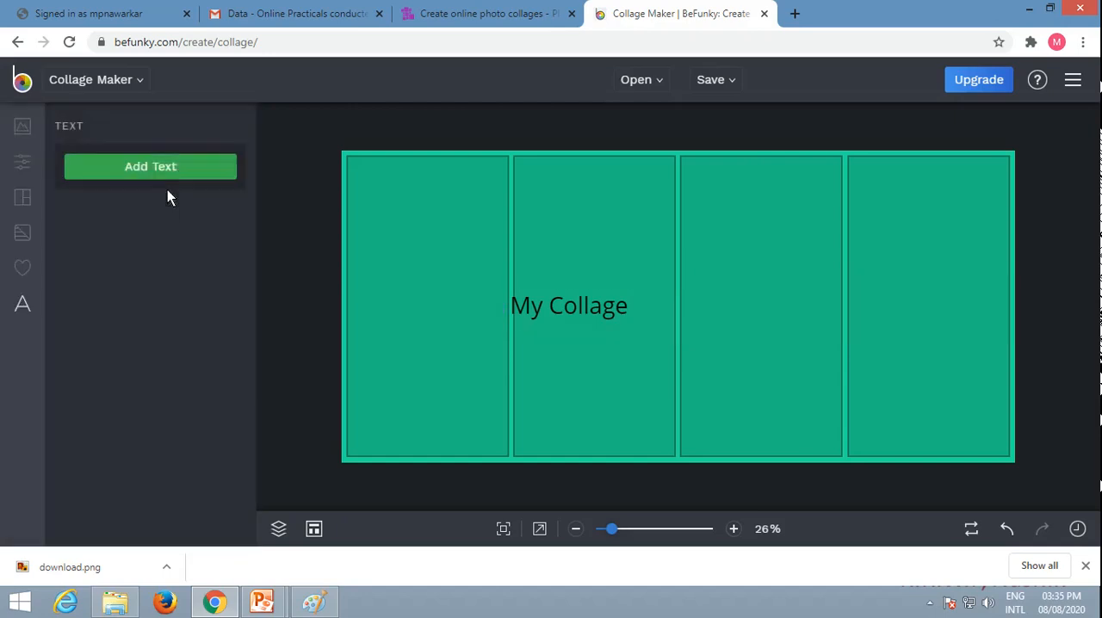
Step: Fill the four panels from left to right with the sunflower, rose, daisy and employee name table images
left_click(35, 120)
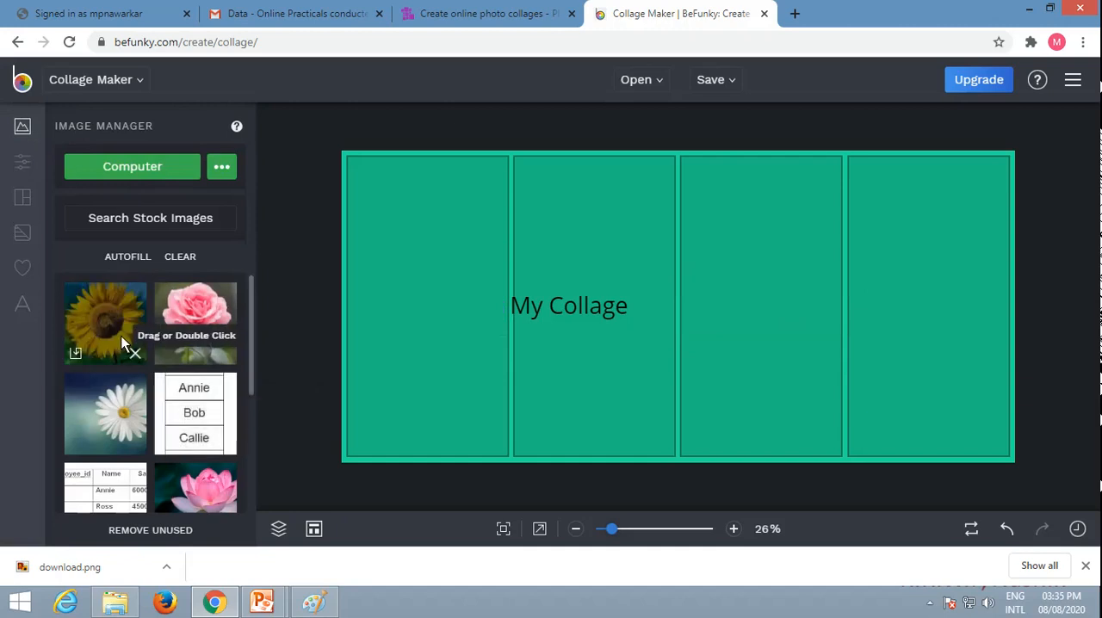
left_click_drag(121, 336, 435, 332)
left_click_drag(186, 336, 590, 284)
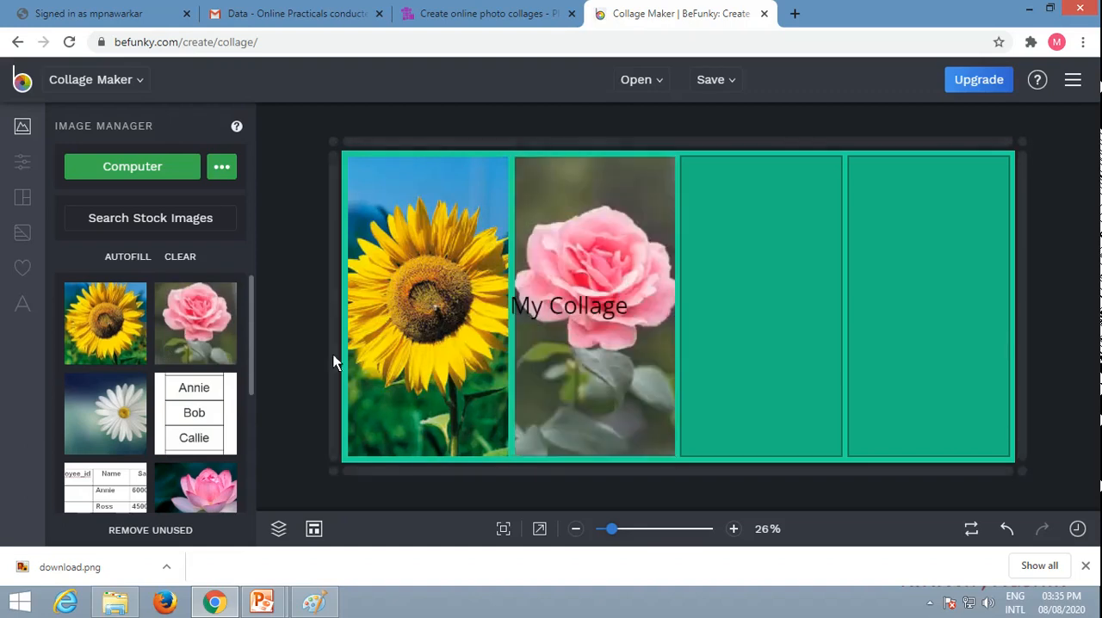
left_click_drag(121, 389, 769, 267)
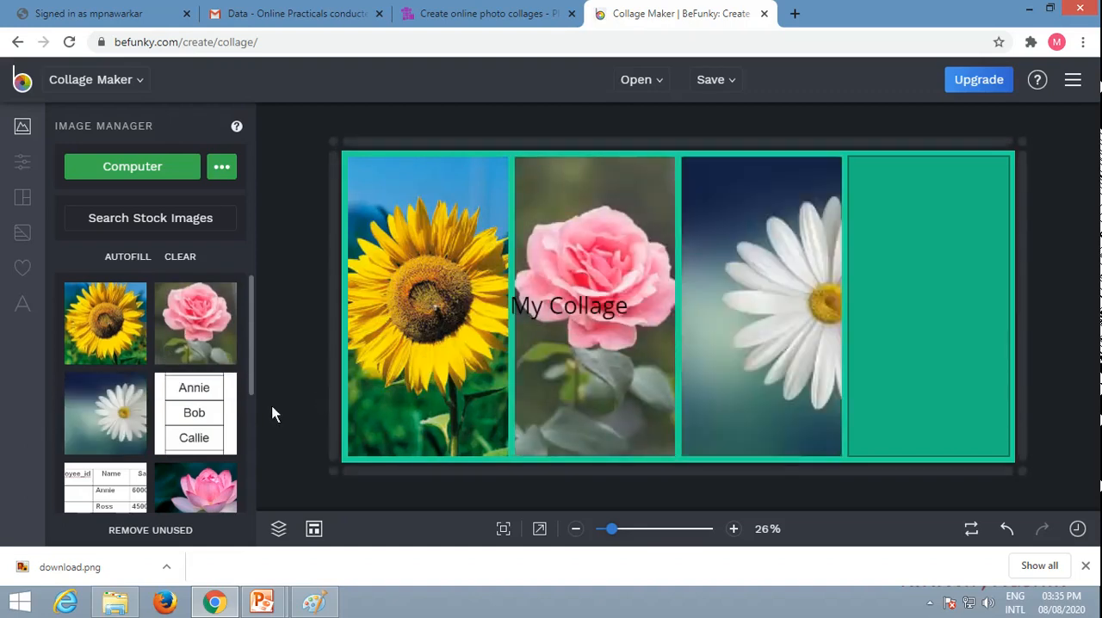
left_click_drag(222, 415, 964, 329)
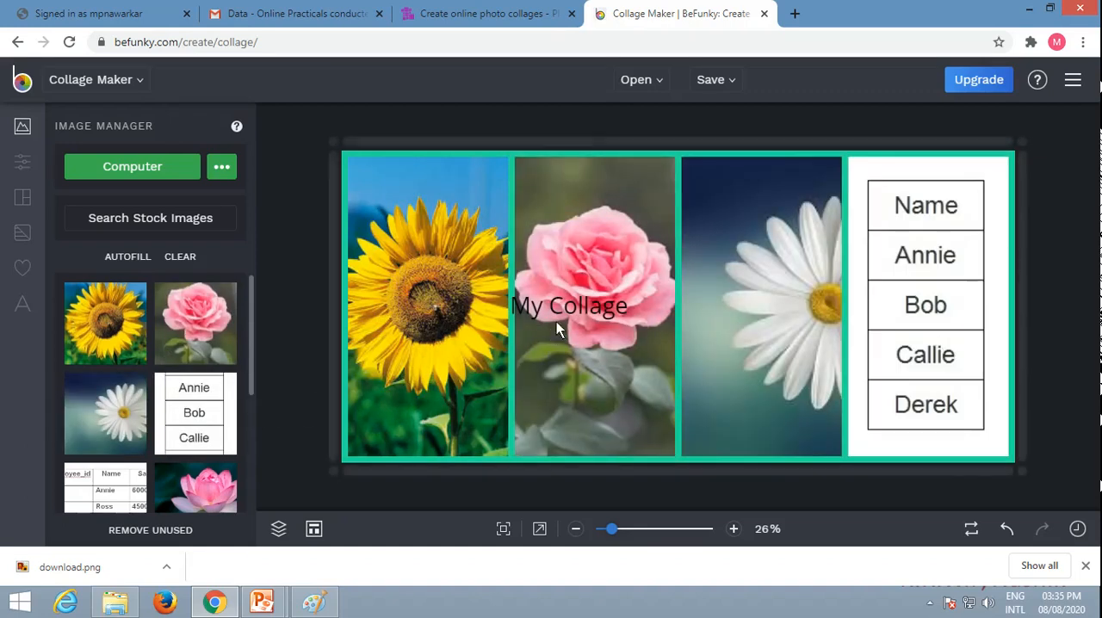
Step: Try to move the "My Collage" text away from the middle of the rose panel
left_click(576, 313)
left_click_drag(609, 285, 632, 312)
left_click(580, 318)
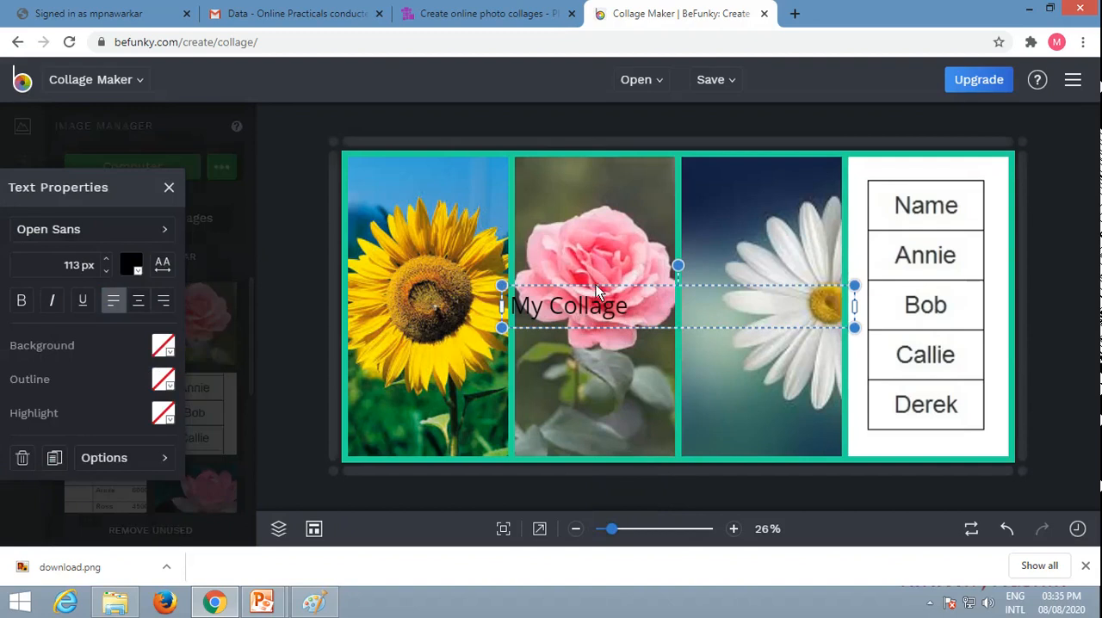
left_click_drag(596, 287, 501, 328)
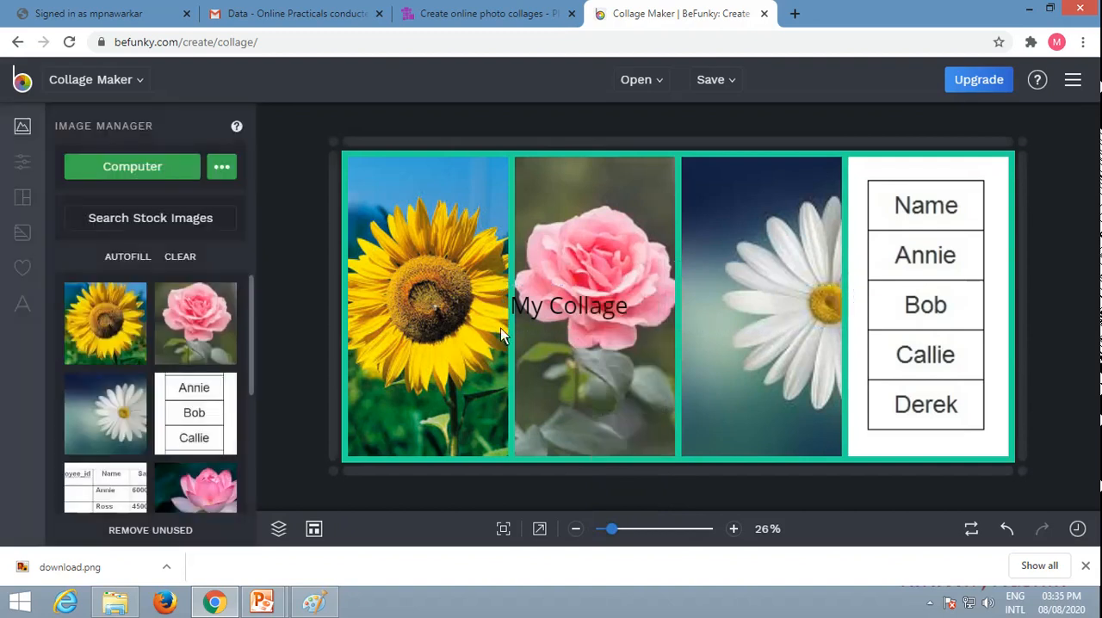
Step: Add a second text object to the collage and try to move it lower, away from the "My Collage" text
left_click(20, 304)
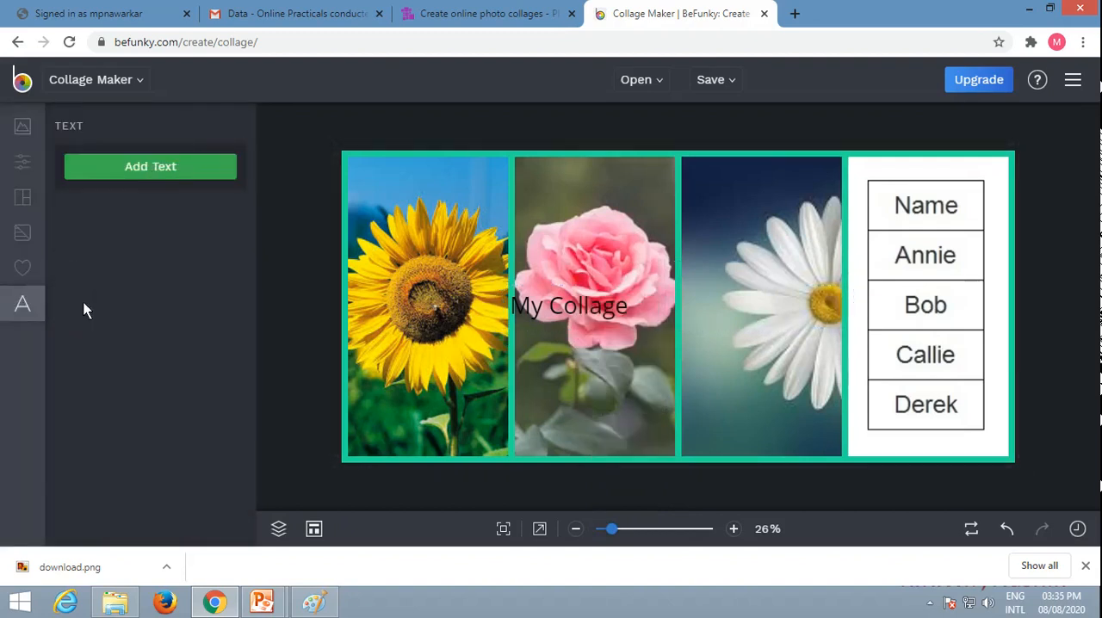
left_click(124, 168)
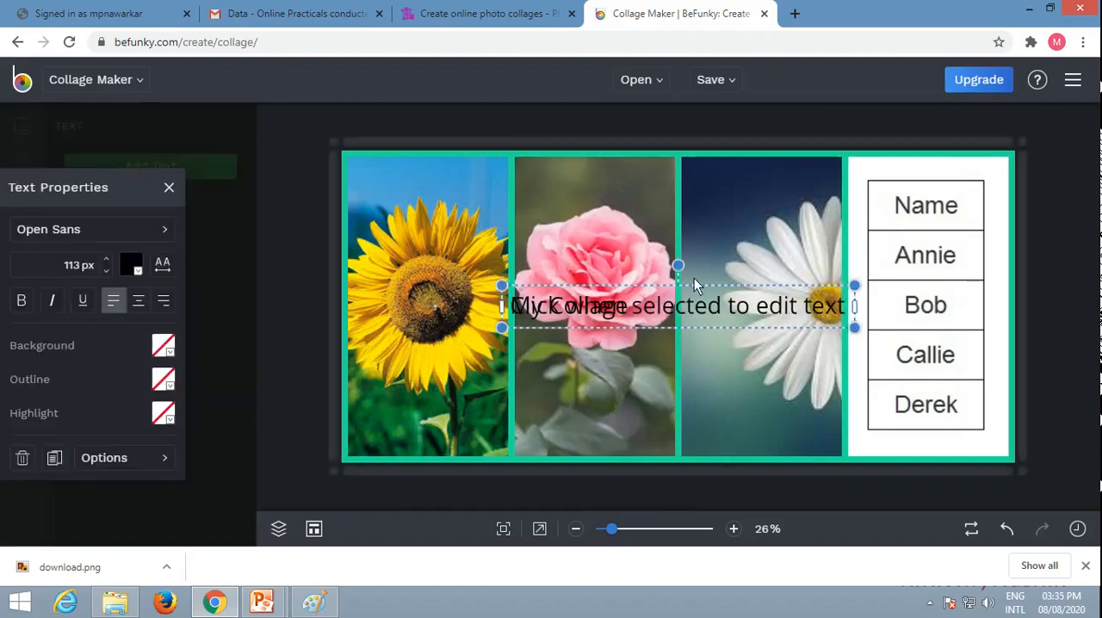
left_click_drag(694, 282, 710, 374)
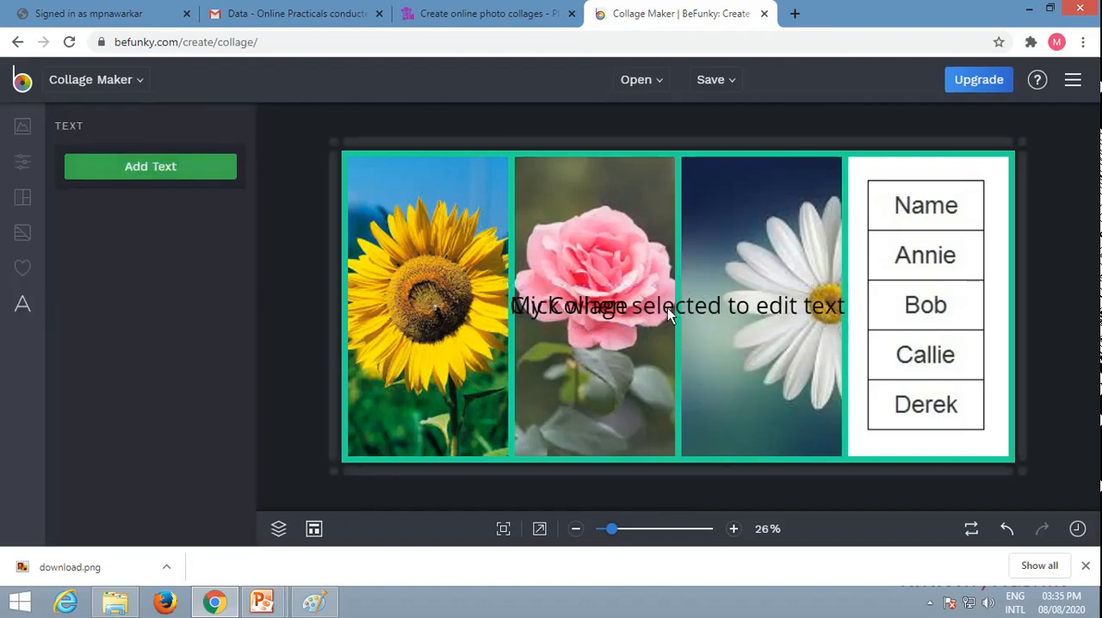
left_click(669, 310)
left_click_drag(660, 286, 693, 316)
Step: Add another text object to the collage and replace its placeholder wording with "Collage Practical"
left_click(131, 170)
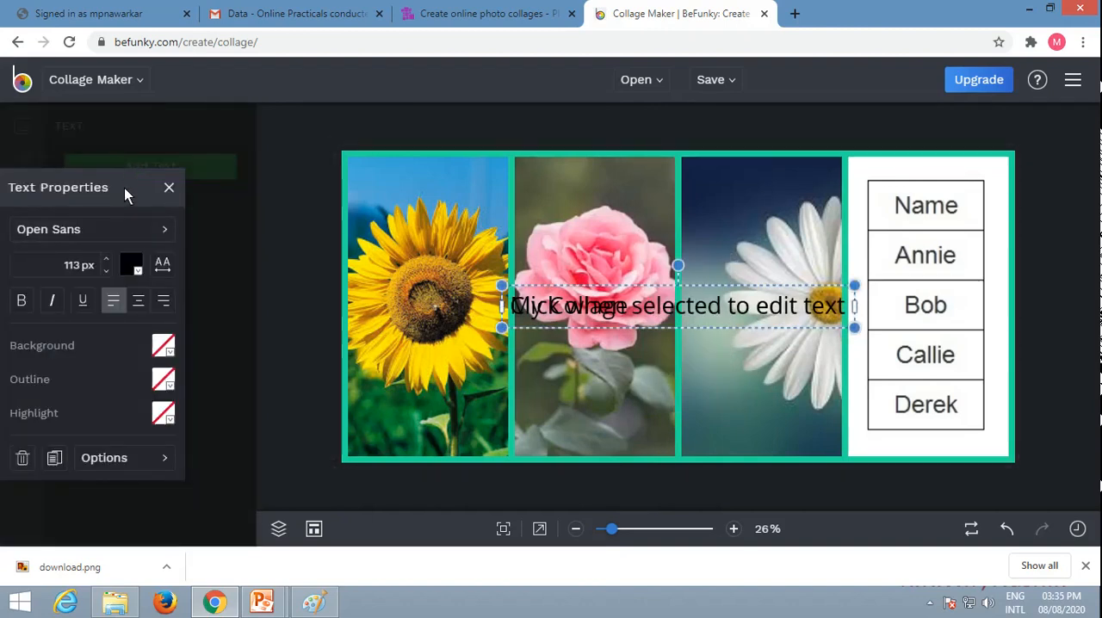
left_click(175, 189)
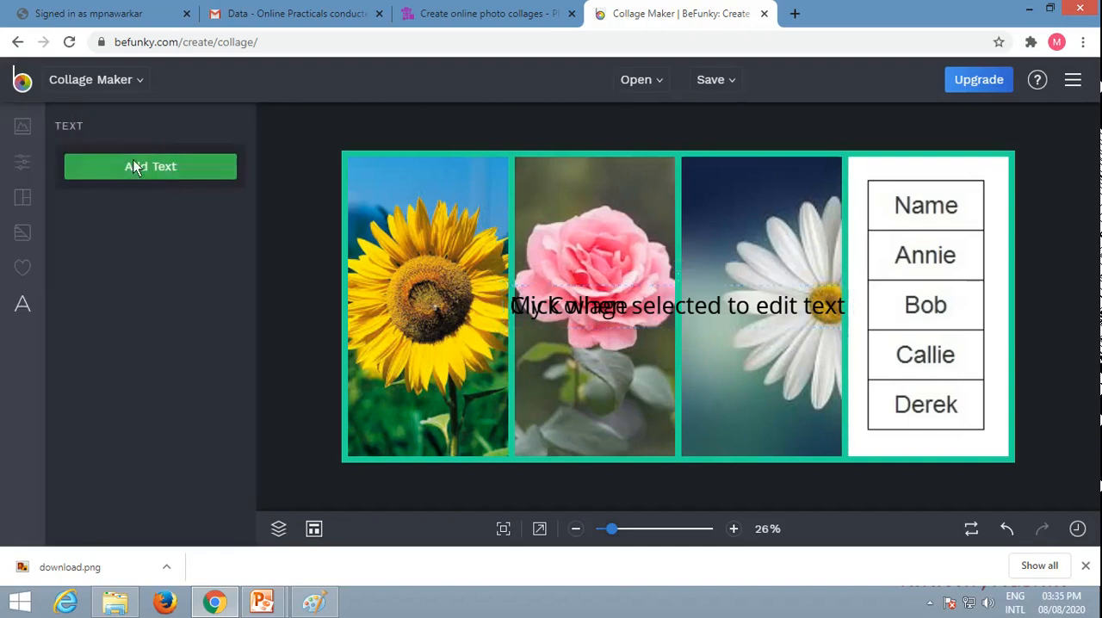
left_click(133, 166)
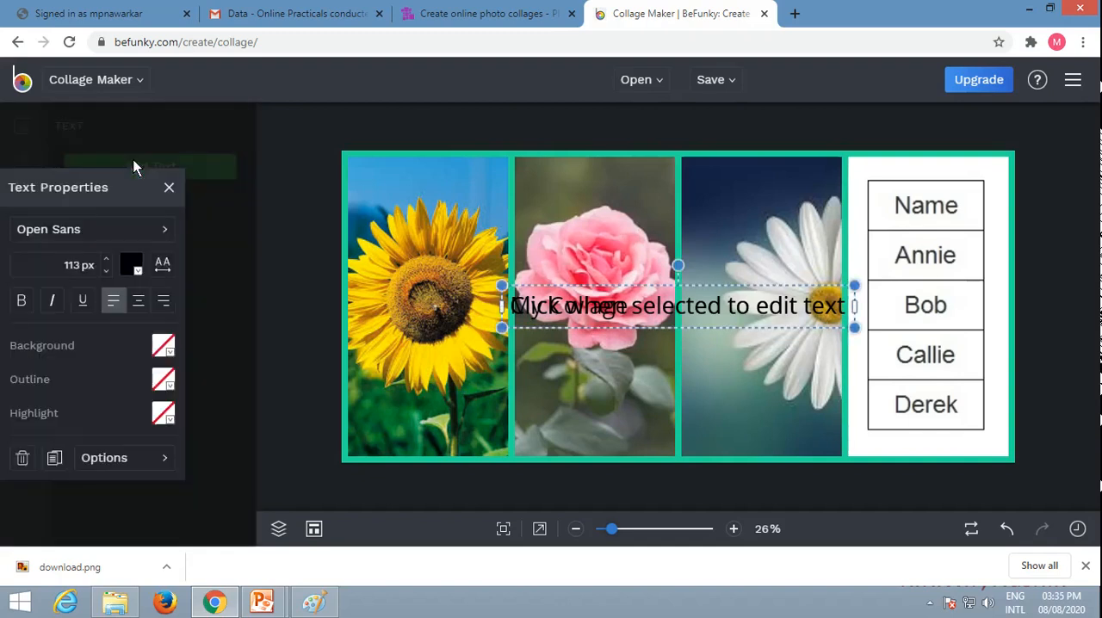
left_click(525, 305)
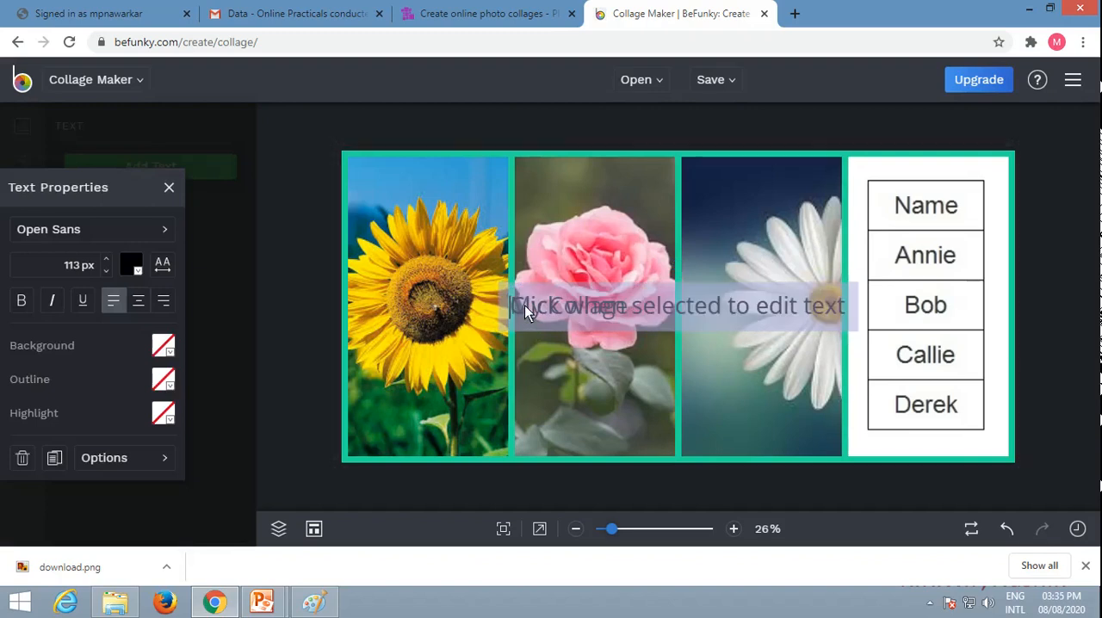
type("Collage Pr")
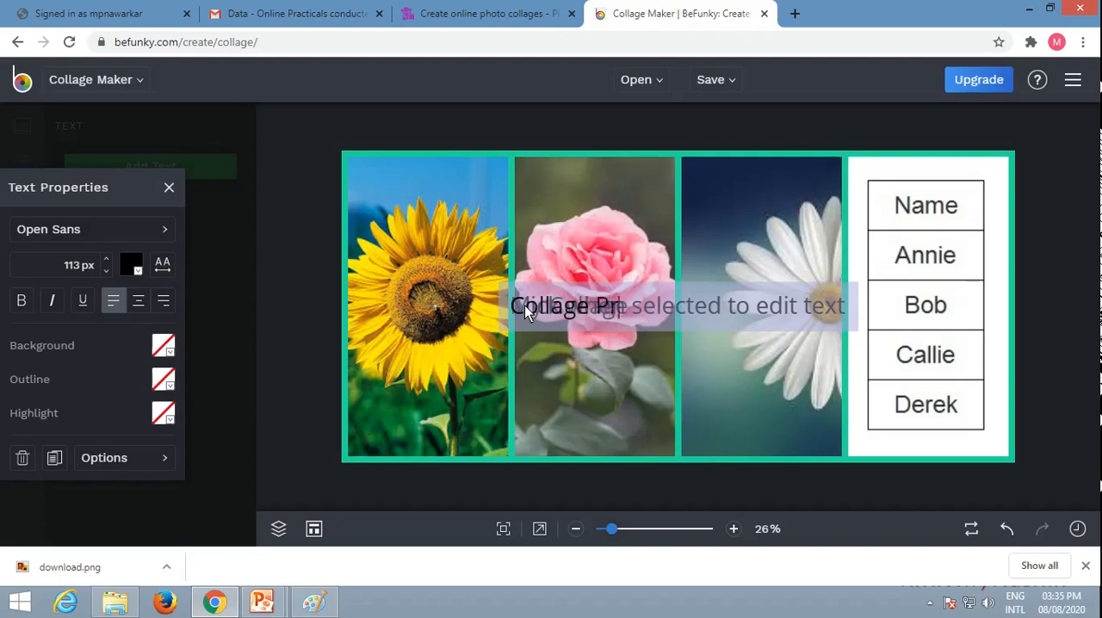
type("actical")
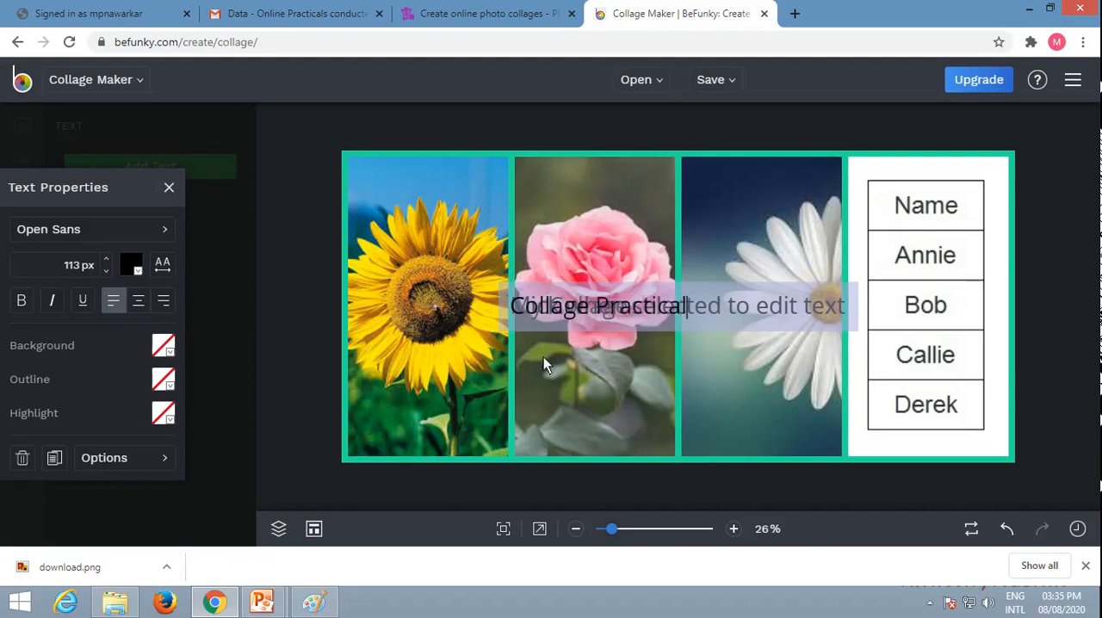
left_click(580, 426)
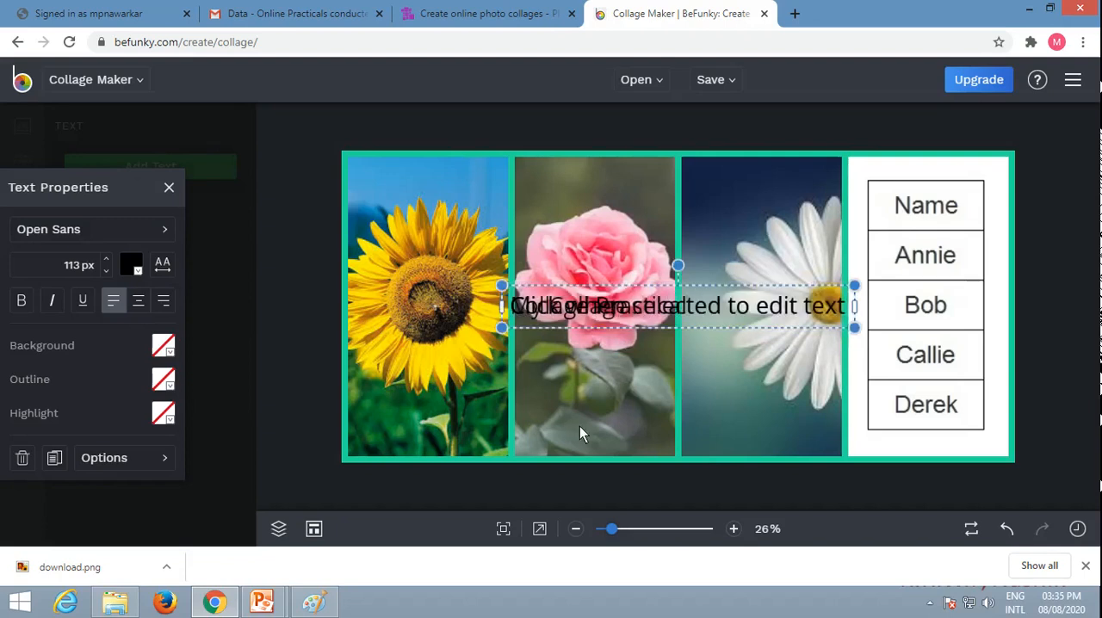
left_click(730, 287)
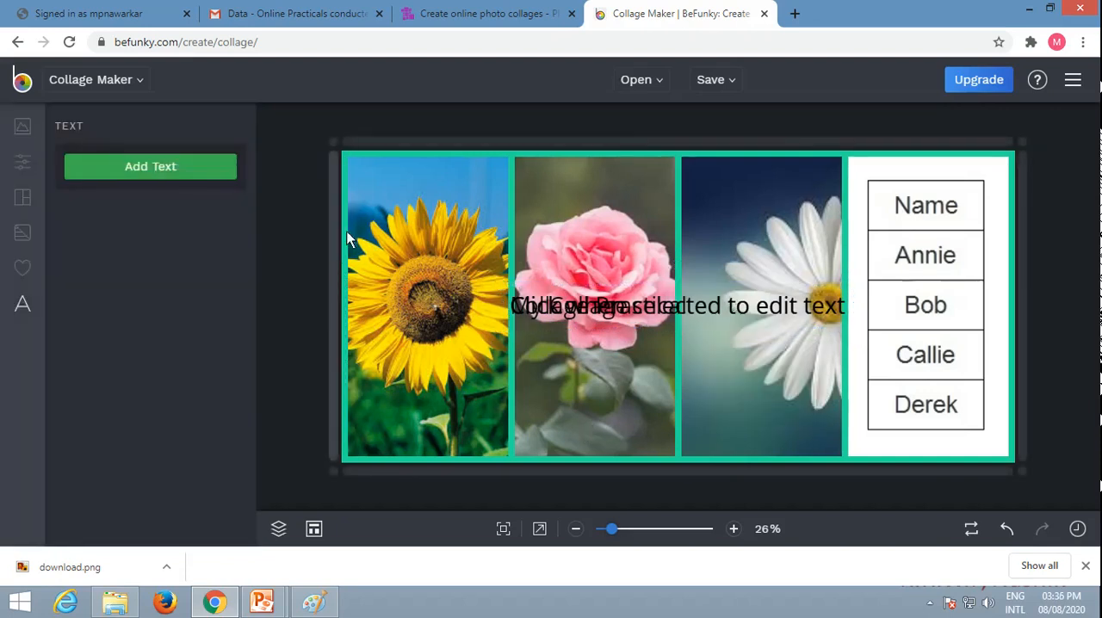
Step: Save the collage to the computer in JPG format as BeFunky-collage and open the downloaded image
left_click(715, 81)
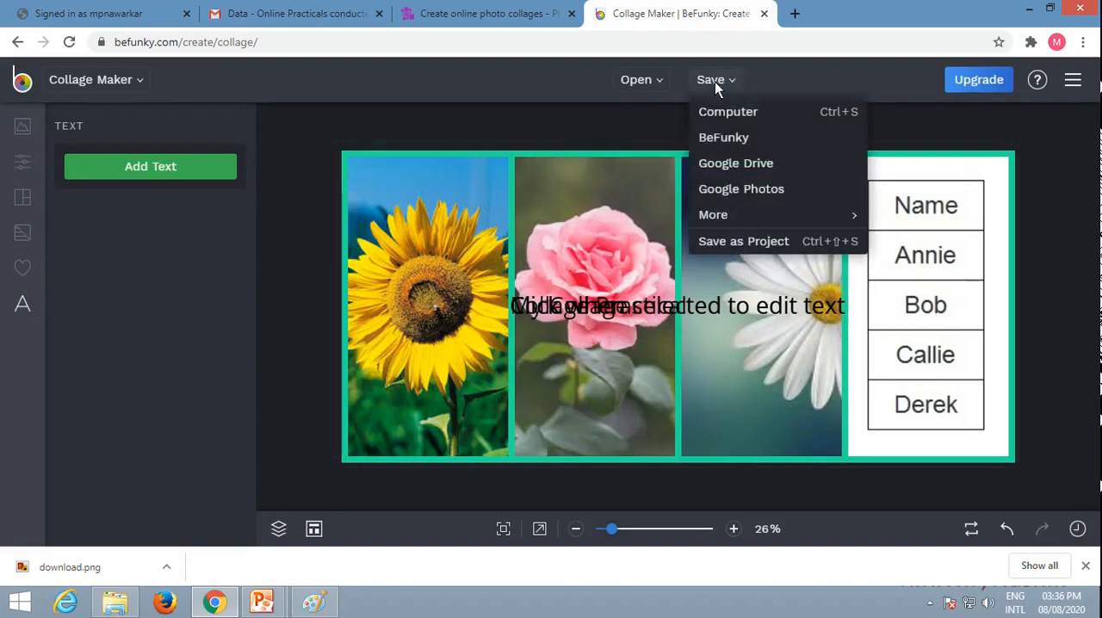
left_click(749, 117)
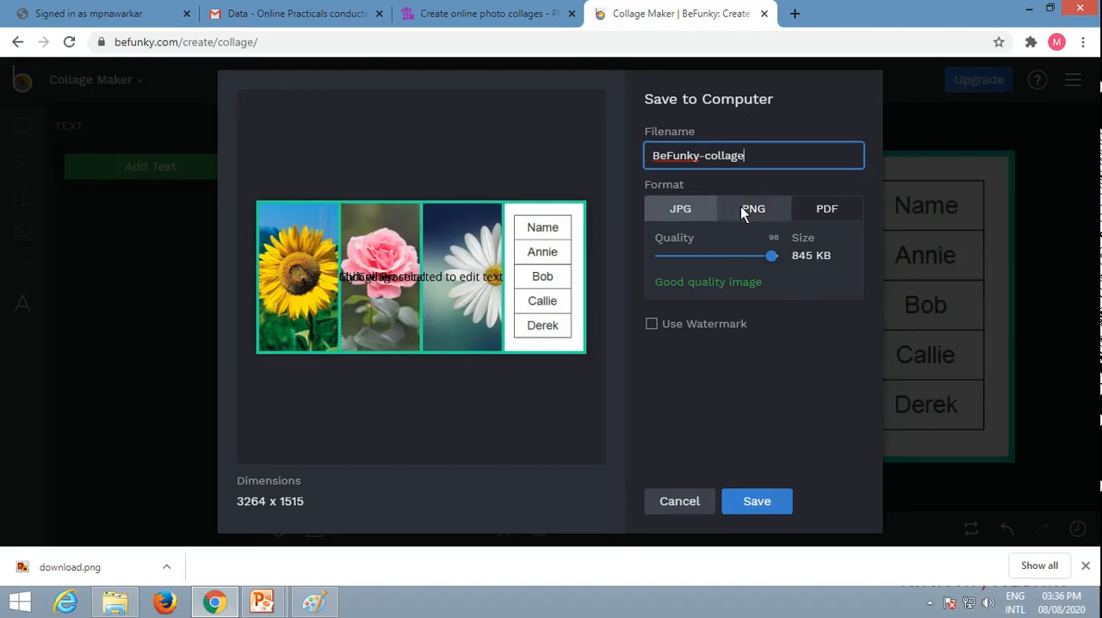
left_click(696, 208)
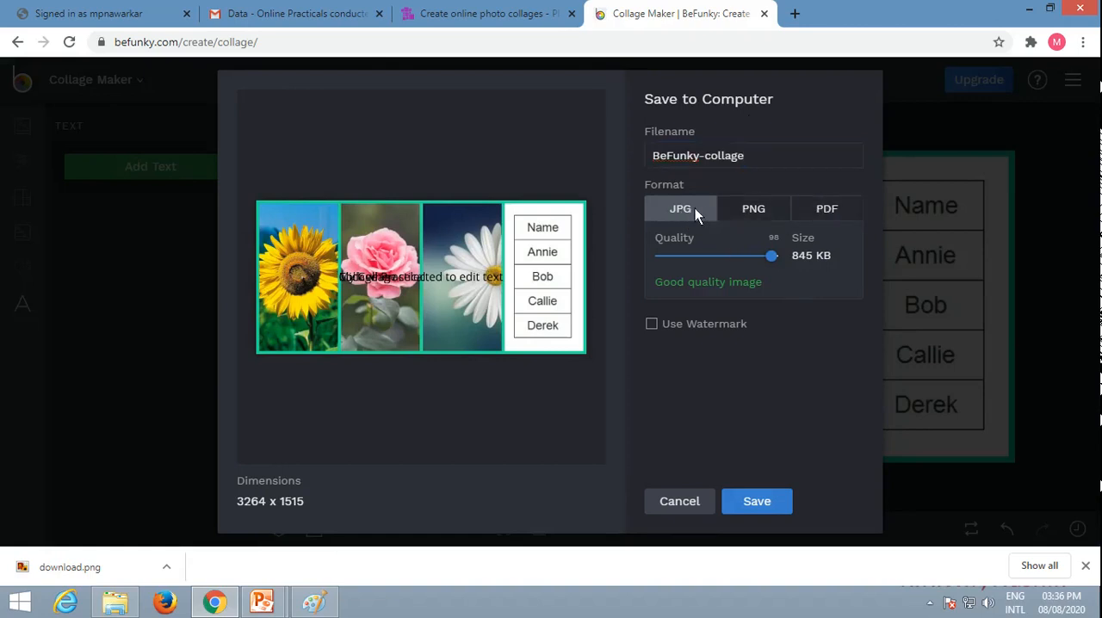
left_click(759, 497)
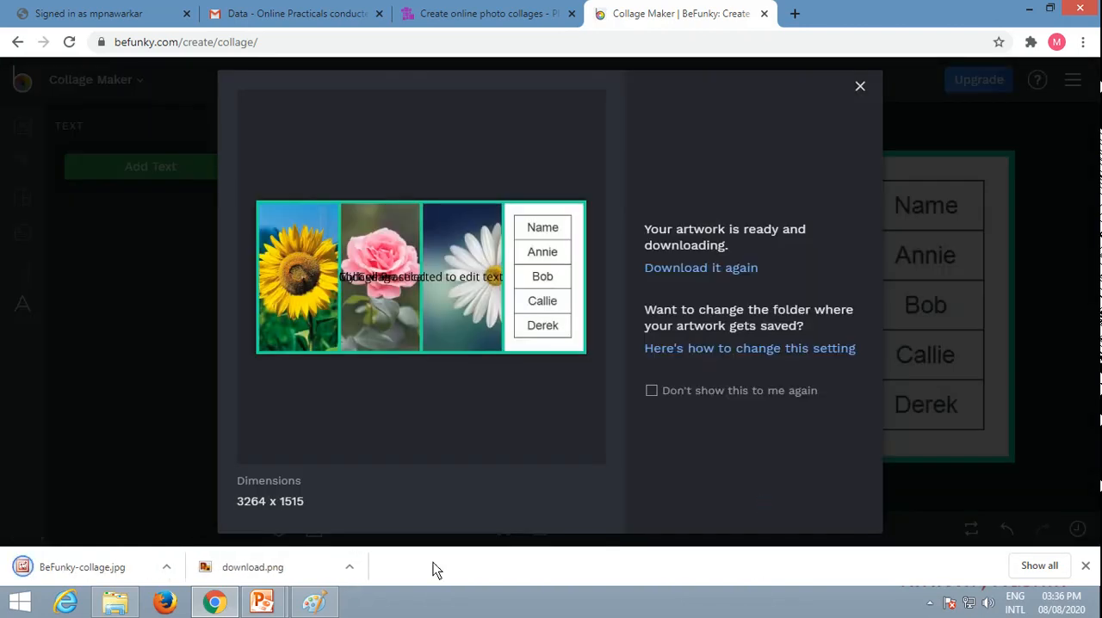
left_click(52, 573)
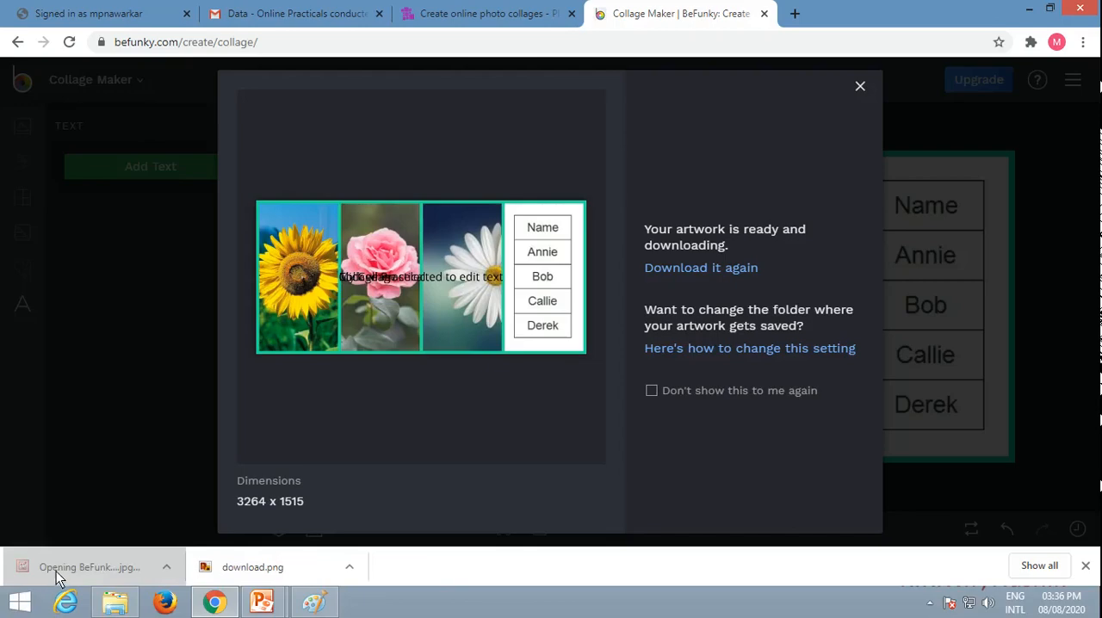